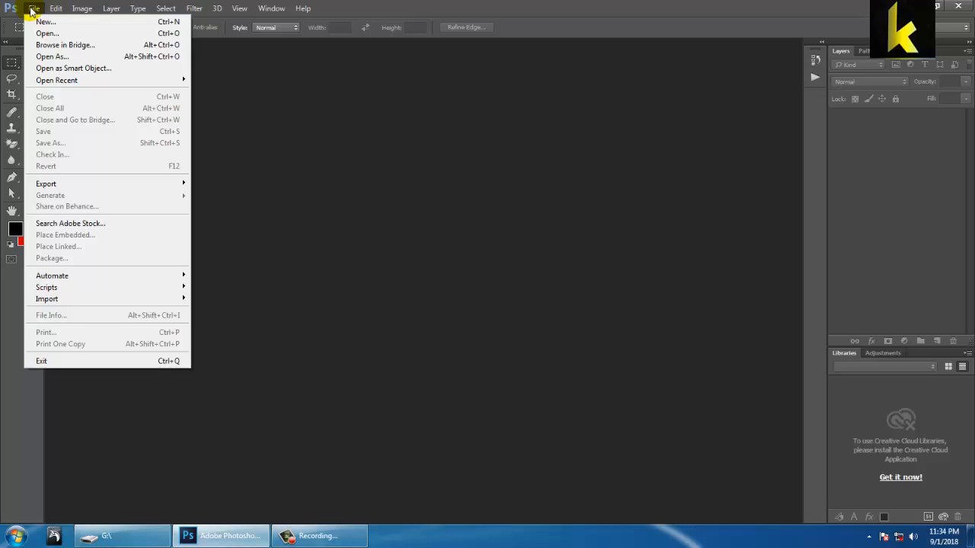
Step: Open the image render_int_1.jpg from the Desktop
left_click(43, 32)
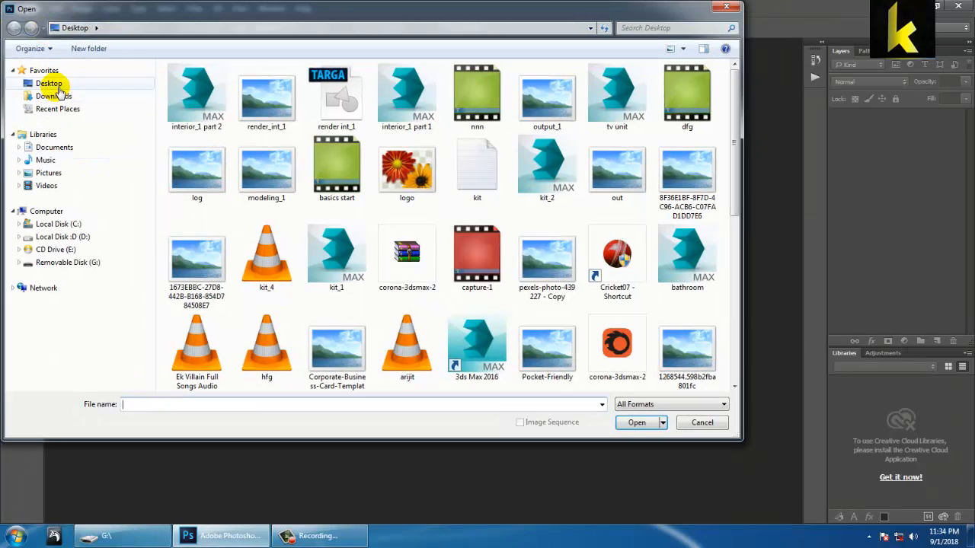
left_click(51, 84)
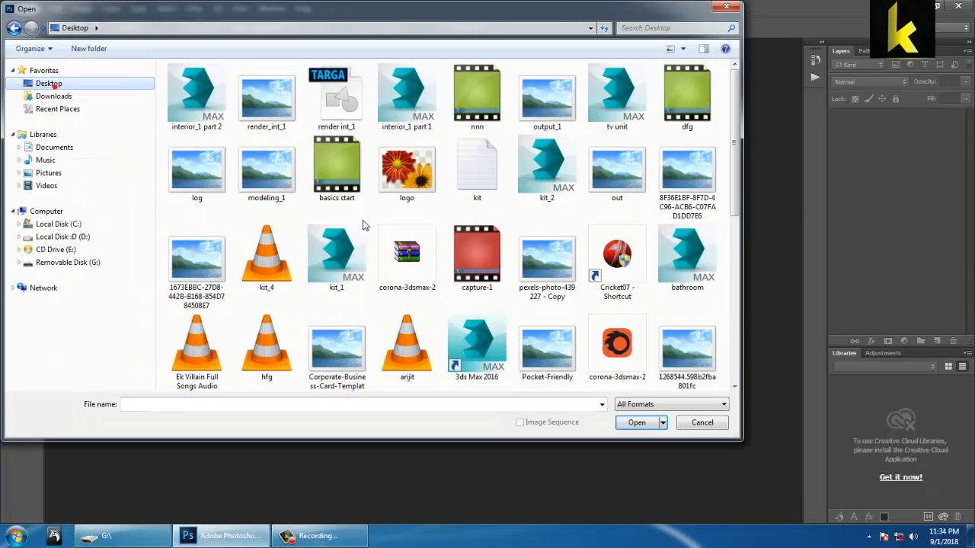
left_click(477, 181)
left_click(477, 183)
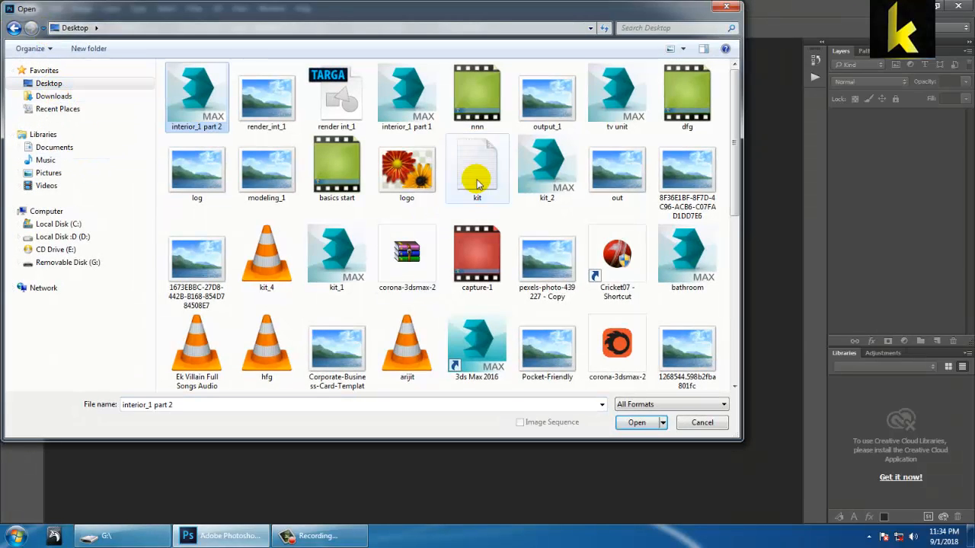
double_click(257, 86)
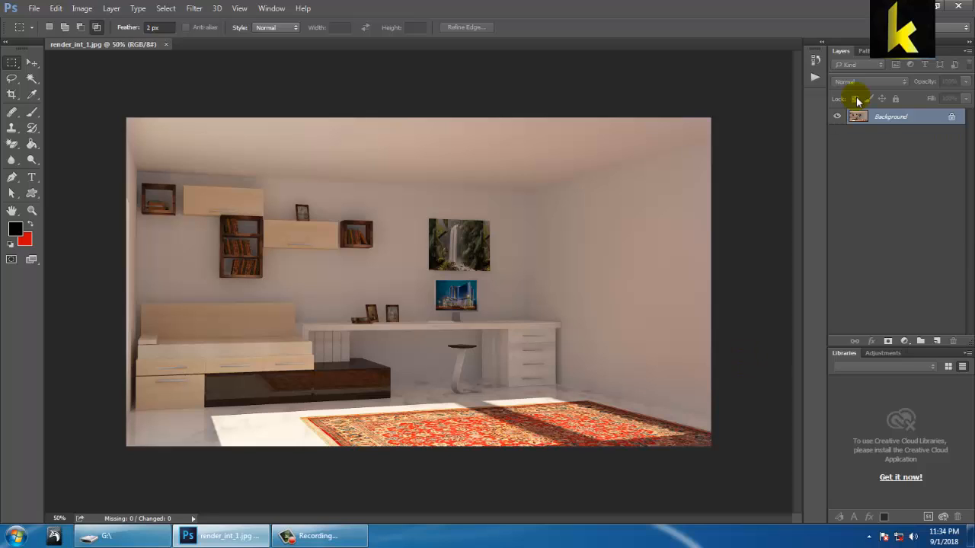
Step: Convert the locked Background into a regular layer, keeping the name Layer 0 and the default options
double_click(888, 117)
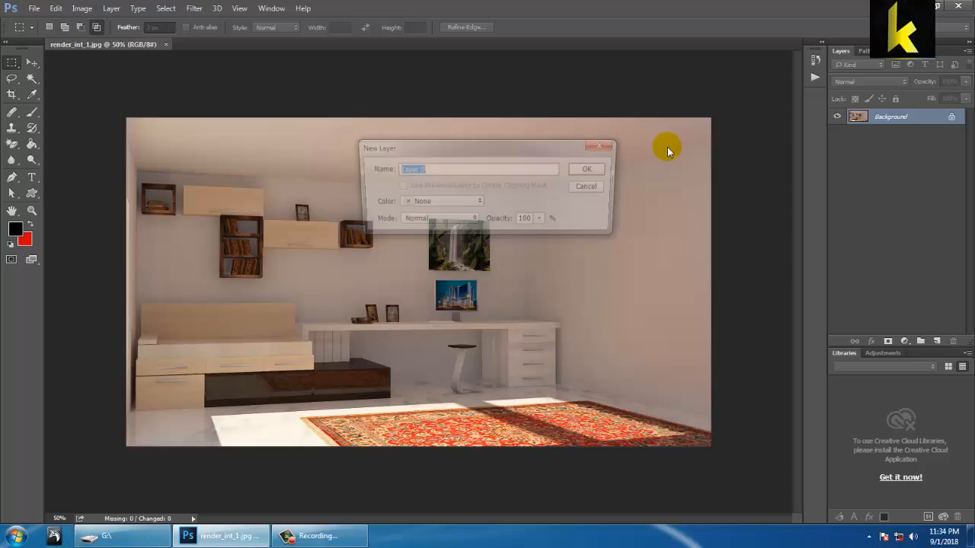
left_click(583, 168)
right_click(913, 122)
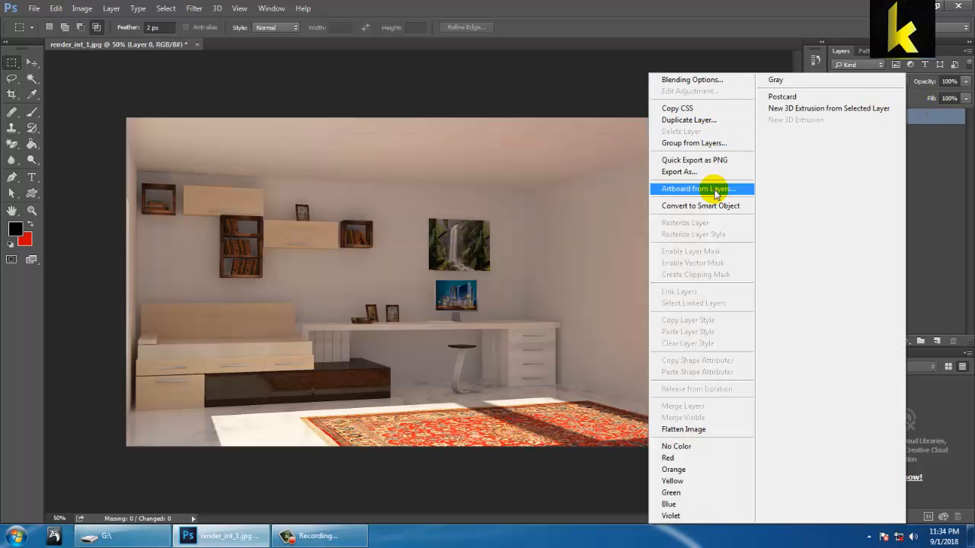
left_click(949, 179)
Step: Duplicate Layer 0 and hide the original layer beneath the copy
left_click(891, 119)
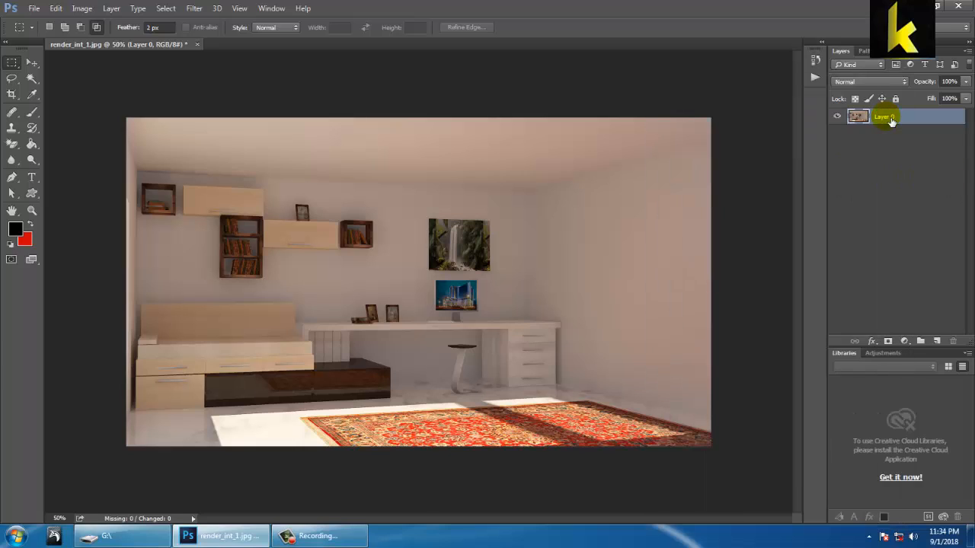
key("ctrl+j")
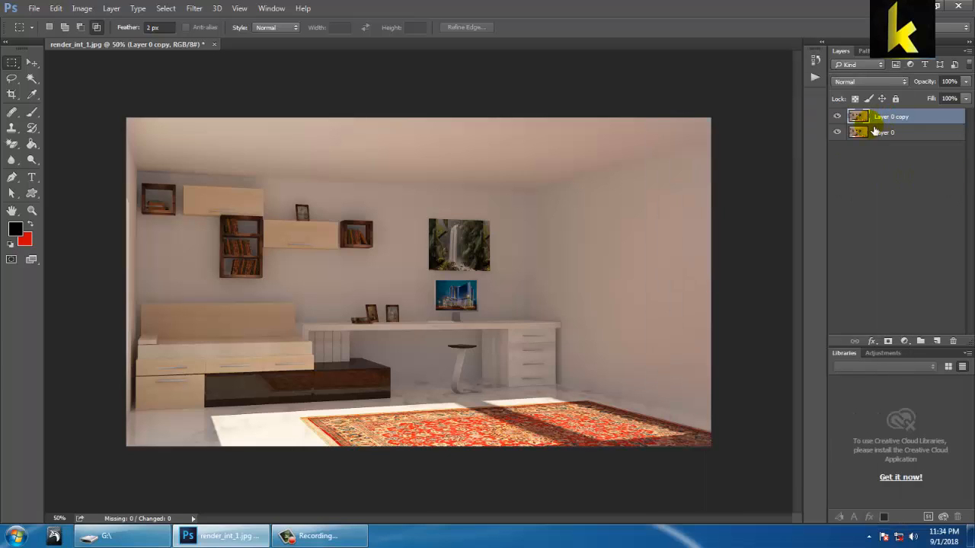
left_click(838, 133)
Step: Add a Hue/Saturation adjustment above Layer 0 copy with Colorize on, hue 48, saturation 38 and lightness +13
left_click(883, 121)
left_click(904, 341)
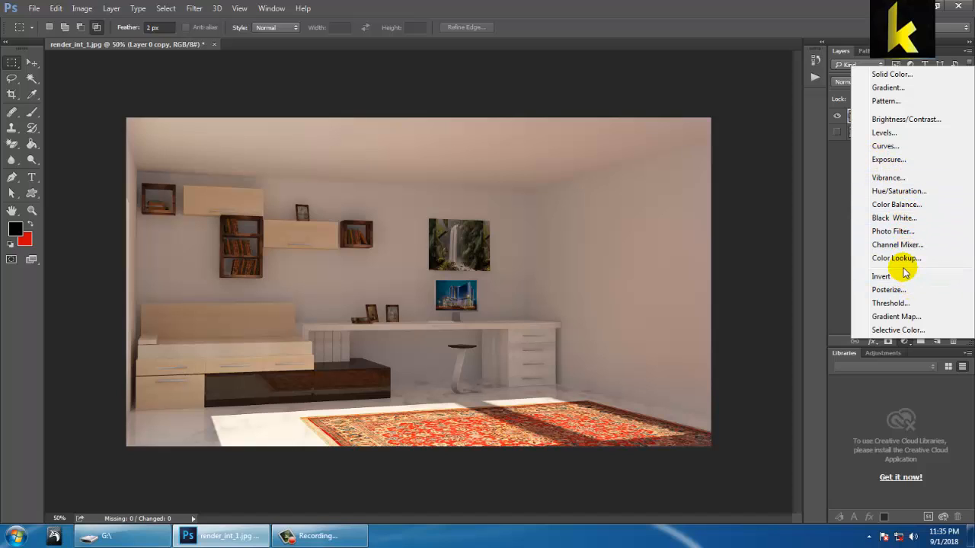
left_click(897, 191)
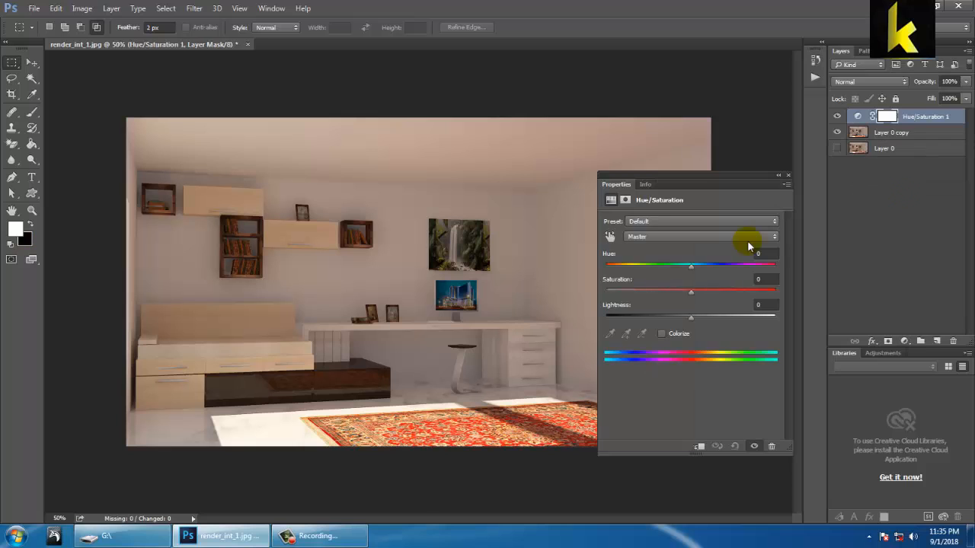
left_click_drag(691, 269, 701, 317)
left_click(661, 333)
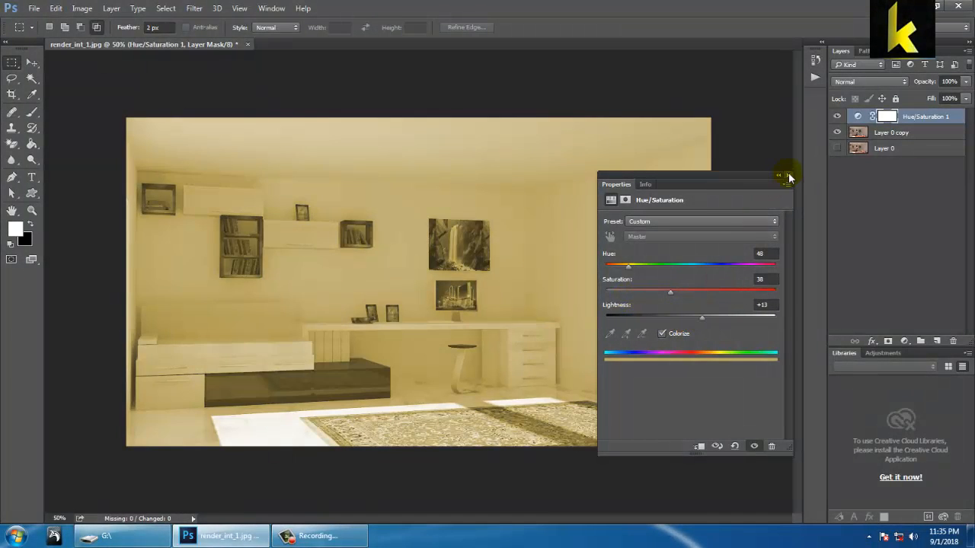
left_click(789, 178)
Step: Delete the Hue/Saturation adjustment layer together with its mask
left_click(952, 341)
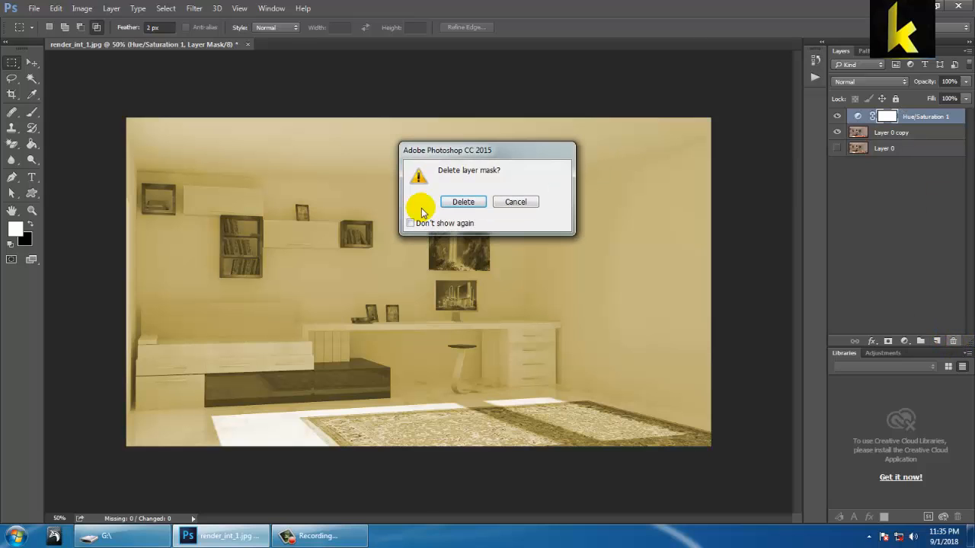
left_click(463, 202)
left_click(952, 340)
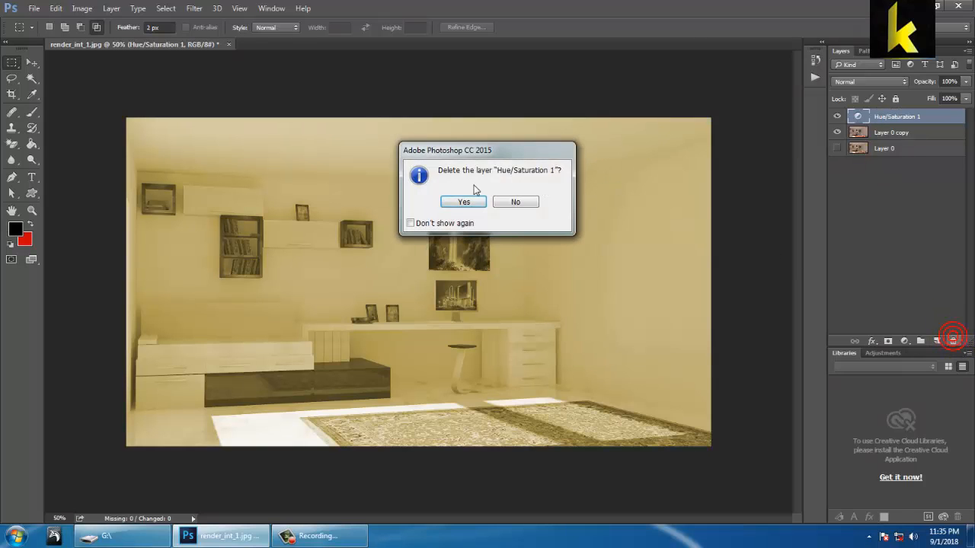
left_click(463, 202)
Step: Add a Color Balance adjustment that shifts the midtones toward red and sets Yellow–Blue to -21
left_click(904, 341)
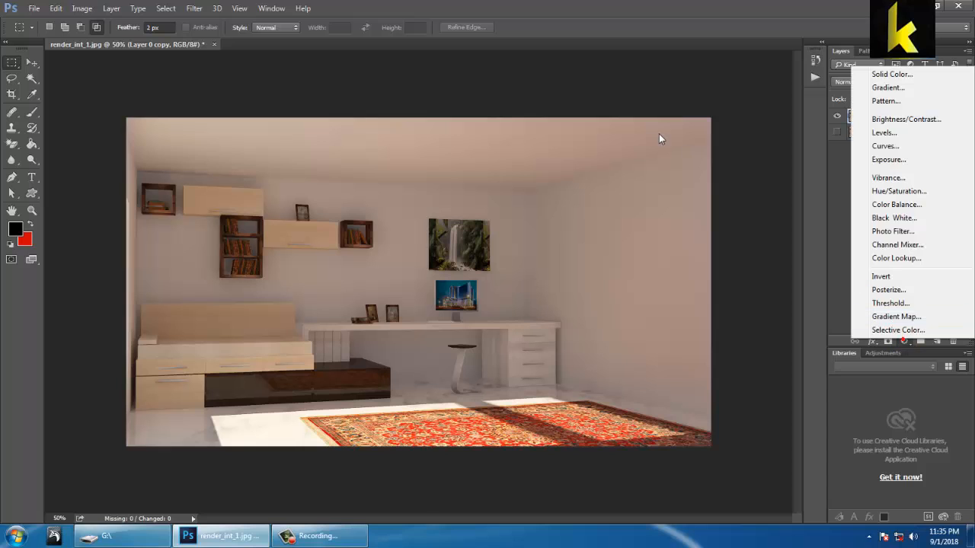
left_click(914, 206)
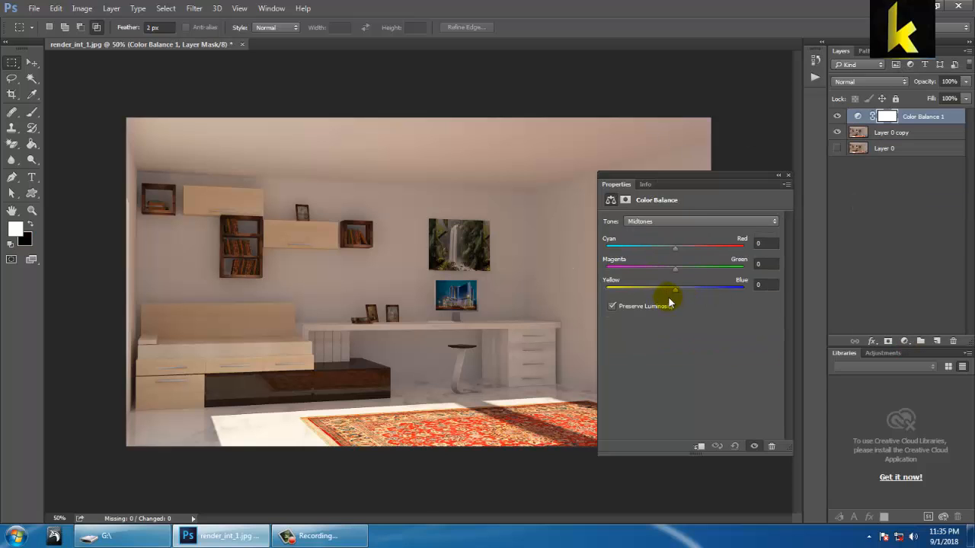
left_click_drag(674, 290, 664, 294)
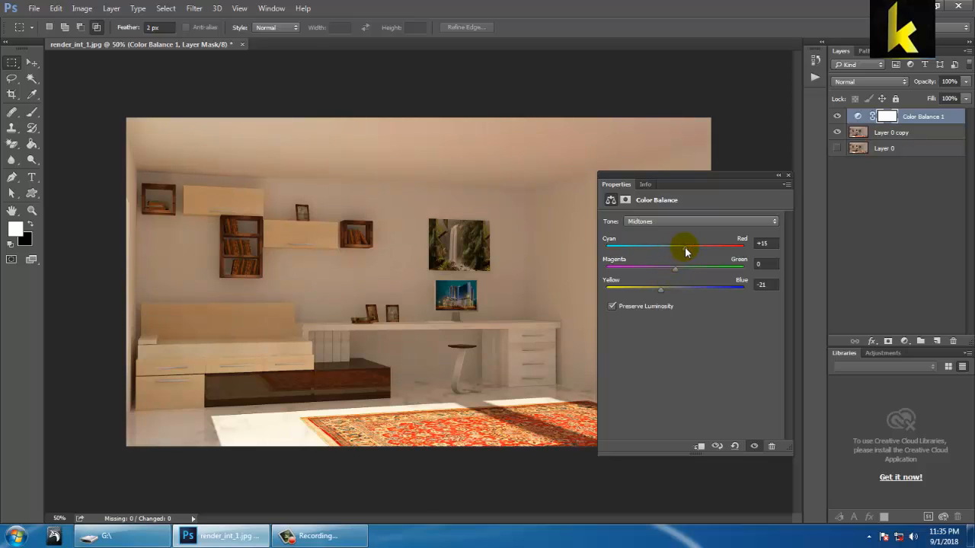
left_click_drag(686, 248, 687, 248)
left_click(788, 175)
Step: Add an Exposure adjustment directly above Layer 0 copy and set the exposure to +0.74
left_click(885, 138)
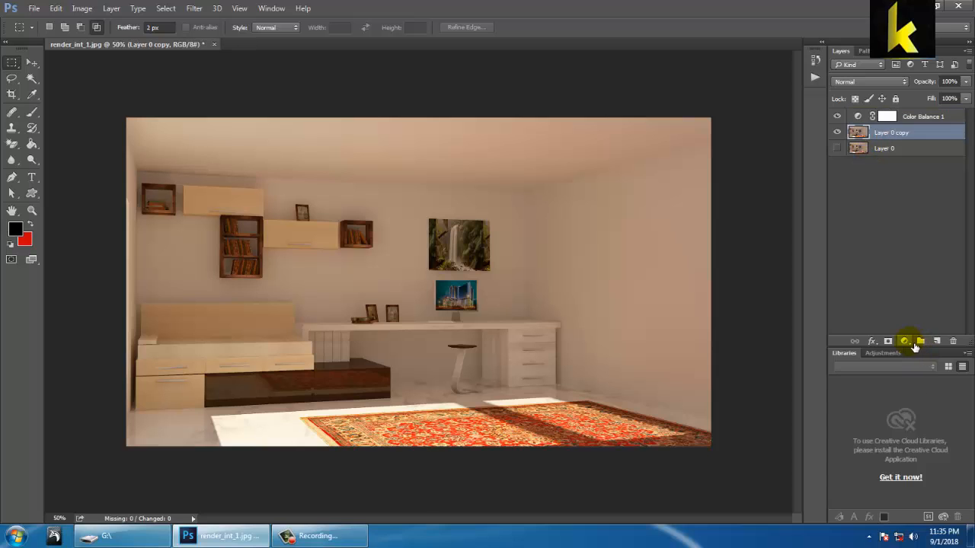
left_click(906, 341)
left_click(909, 162)
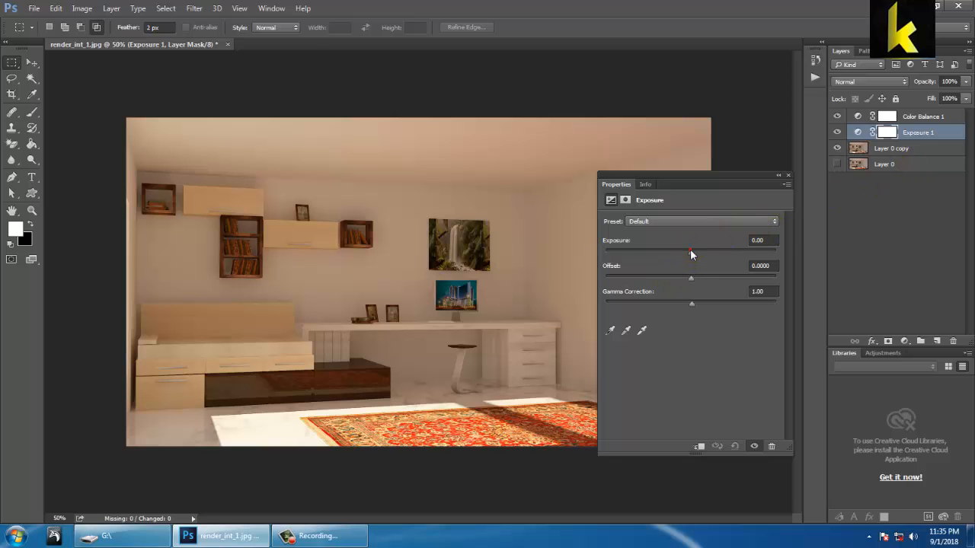
mouse_move(690, 249)
left_mouse_down()
mouse_move(713, 252)
mouse_move(699, 264)
left_mouse_up()
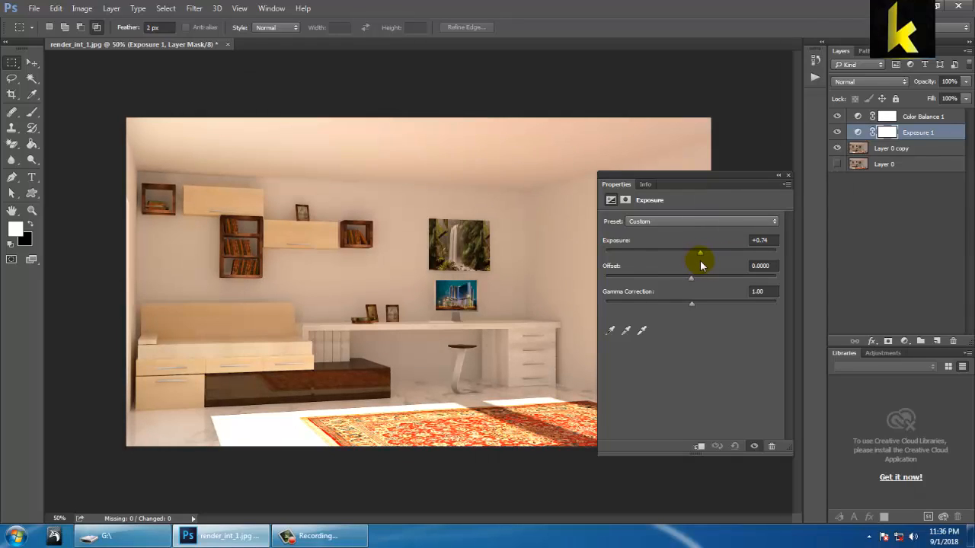
left_click(787, 176)
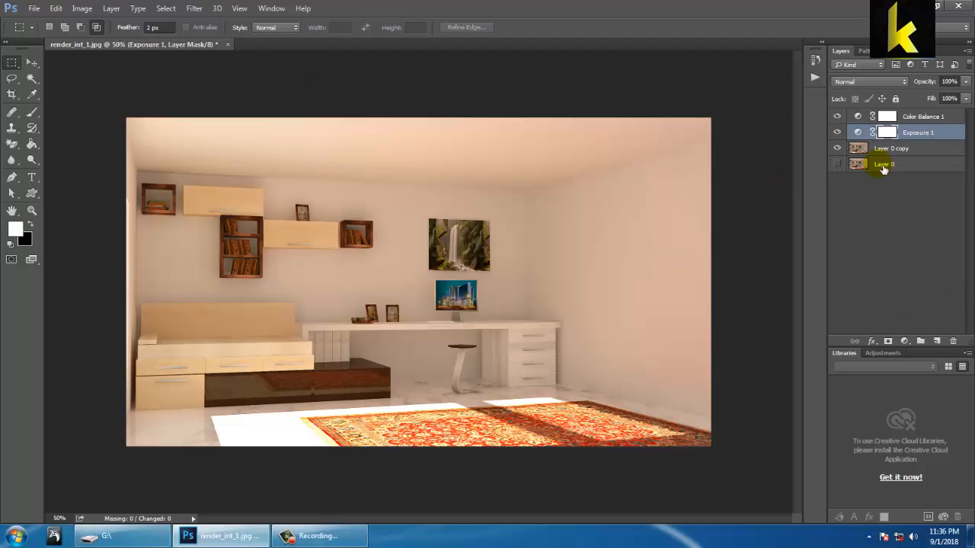
Step: Add a Curves adjustment directly above Layer 0 copy, with RGB curve points at input 196, output 186 and input 97, output 98
left_click(883, 153)
left_click(905, 341)
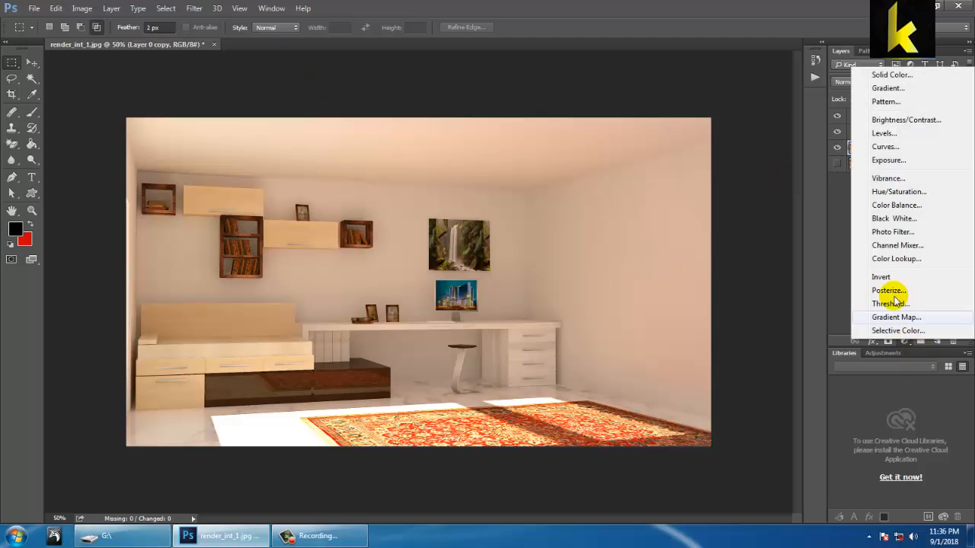
left_click(888, 149)
mouse_move(746, 272)
left_mouse_down()
mouse_move(743, 291)
mouse_move(740, 279)
left_mouse_up()
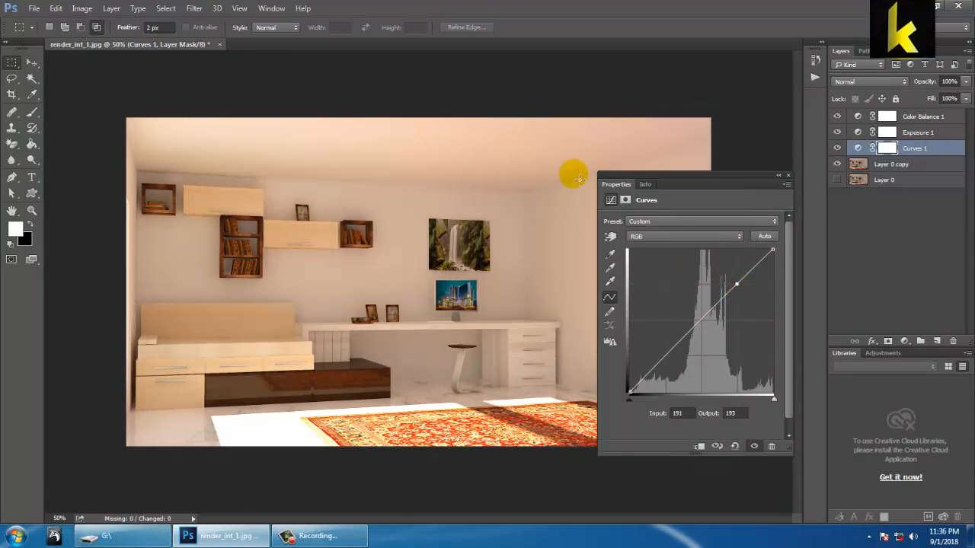
left_click_drag(741, 288, 742, 290)
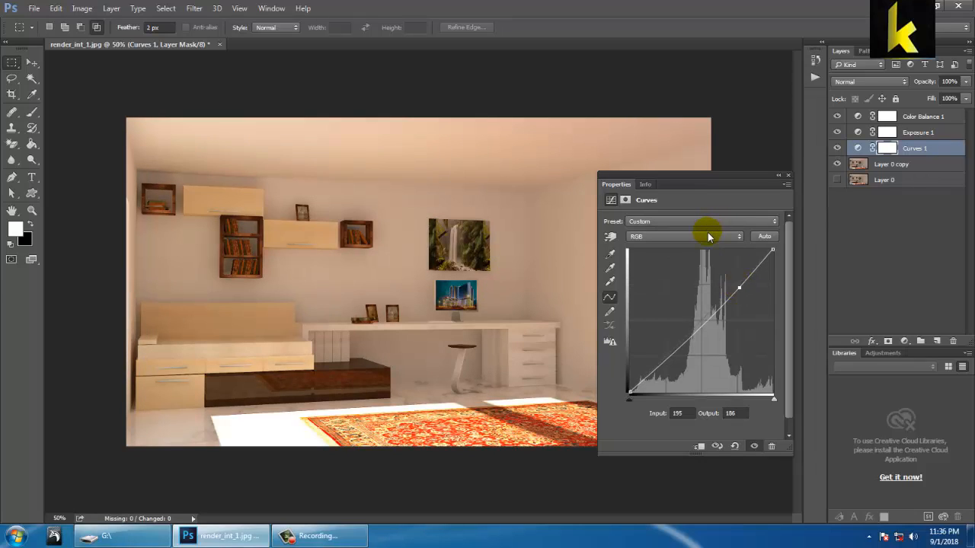
left_click(740, 289)
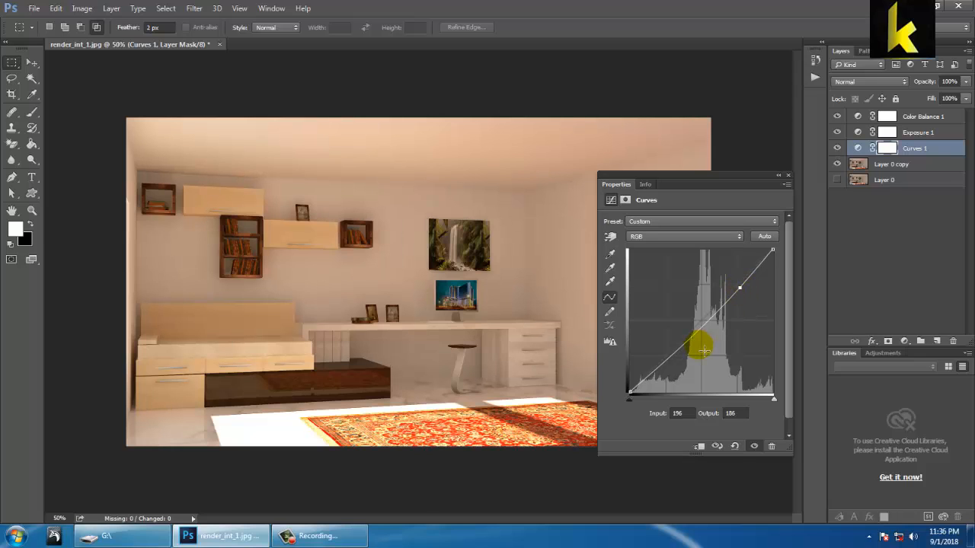
mouse_move(689, 335)
left_mouse_down()
mouse_move(681, 333)
mouse_move(687, 342)
left_mouse_up()
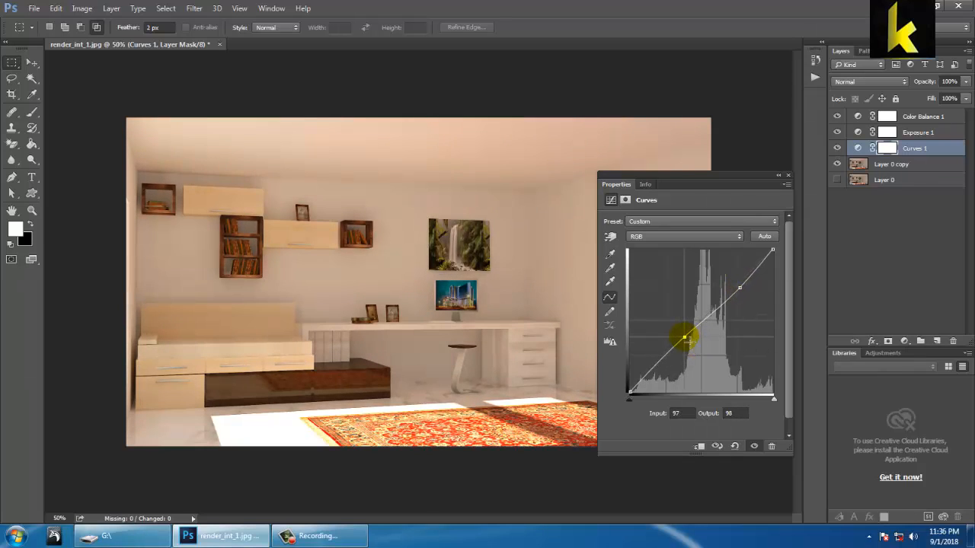
left_click(788, 177)
Step: Create a new empty layer and place it between Curves 1 and Layer 0 copy
left_click(894, 166)
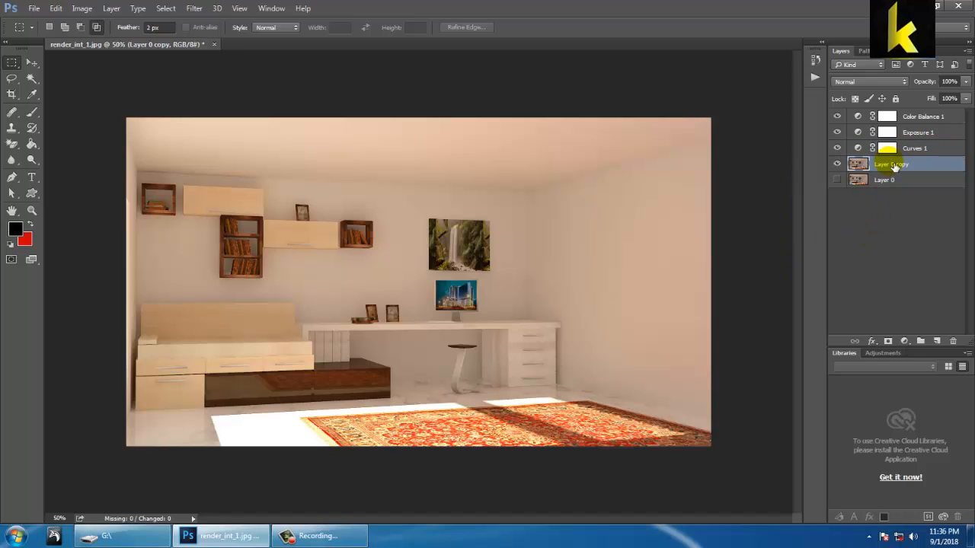
left_click(914, 147)
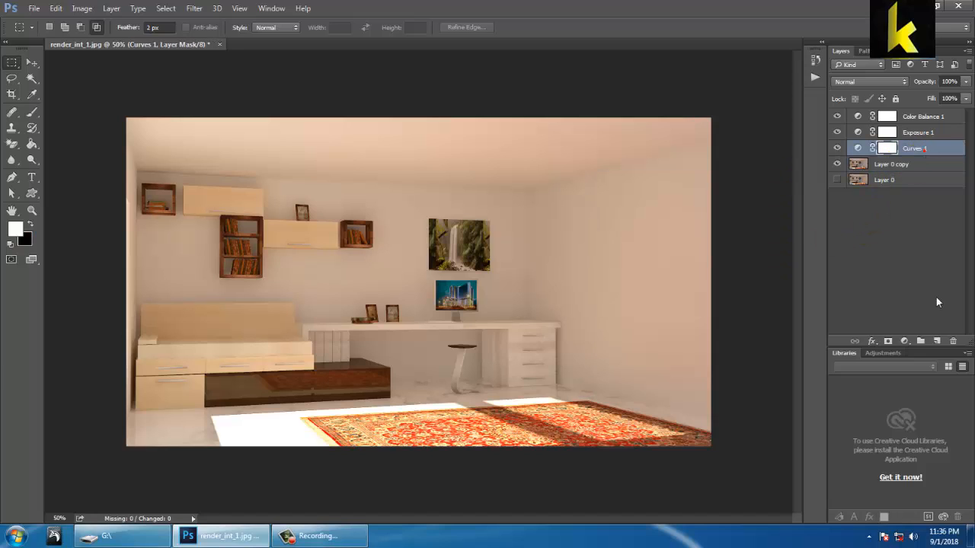
left_click(937, 340)
left_click_drag(884, 152, 900, 180)
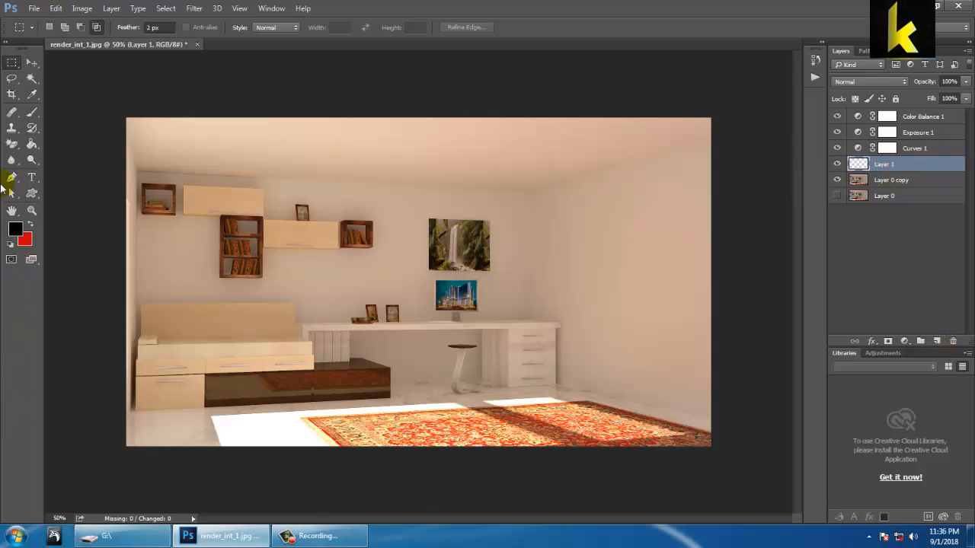
Step: Edit the Gradient tool's custom gradient, setting its start color stop to warm cream #fff2de
left_click(30, 150)
left_click(73, 143)
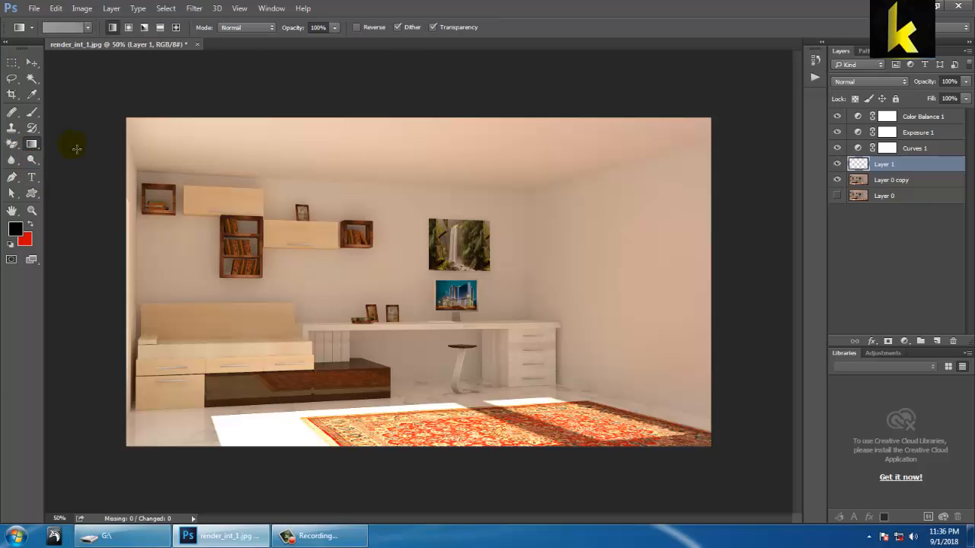
left_click(67, 27)
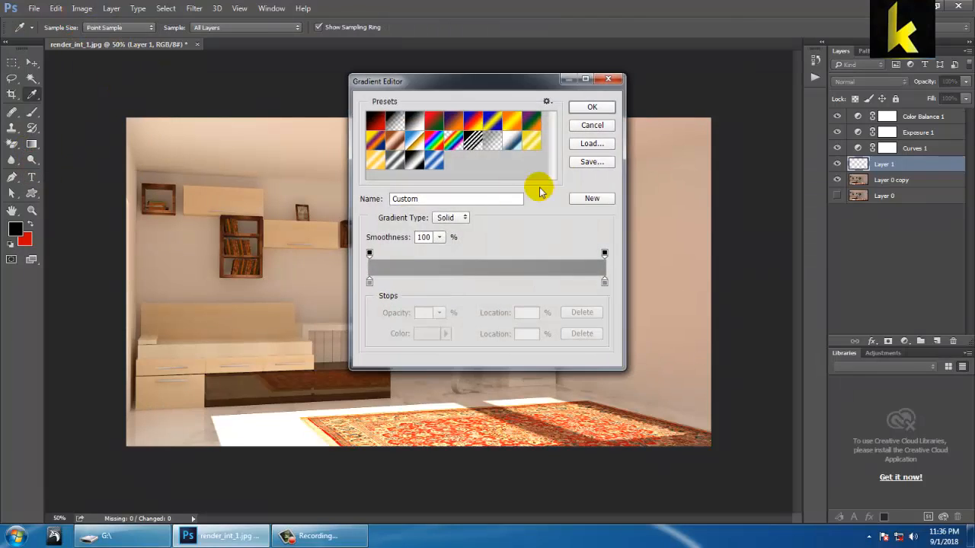
left_click(369, 283)
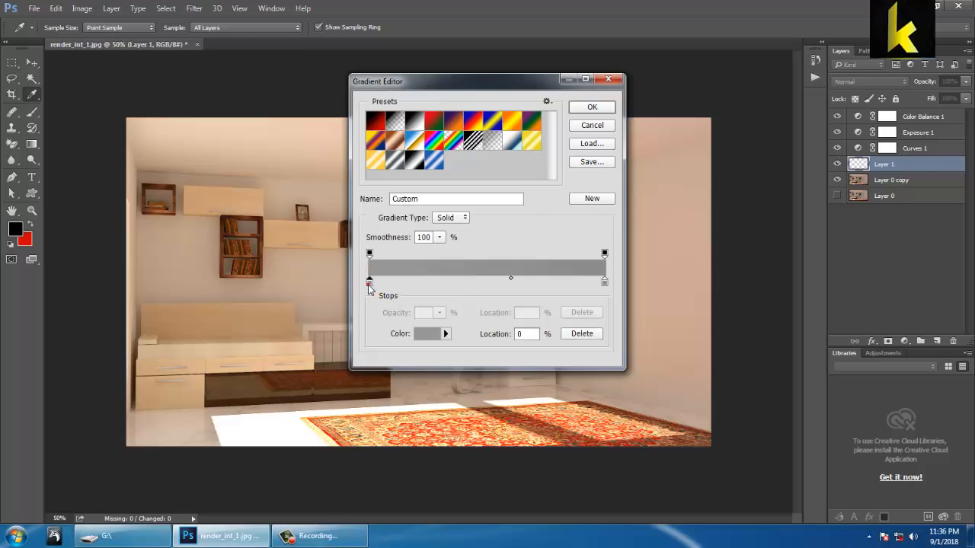
double_click(370, 282)
left_click_drag(782, 149, 780, 182)
left_click_drag(720, 107, 635, 44)
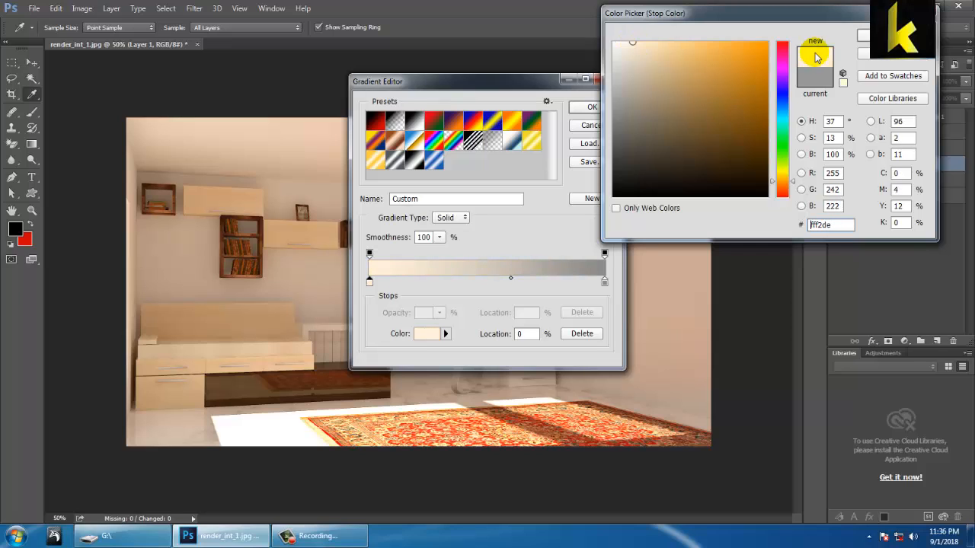
left_click(862, 35)
Step: Set the gradient's end stop to white and draw the gradient downward from the middle of the image on the empty layer
double_click(604, 282)
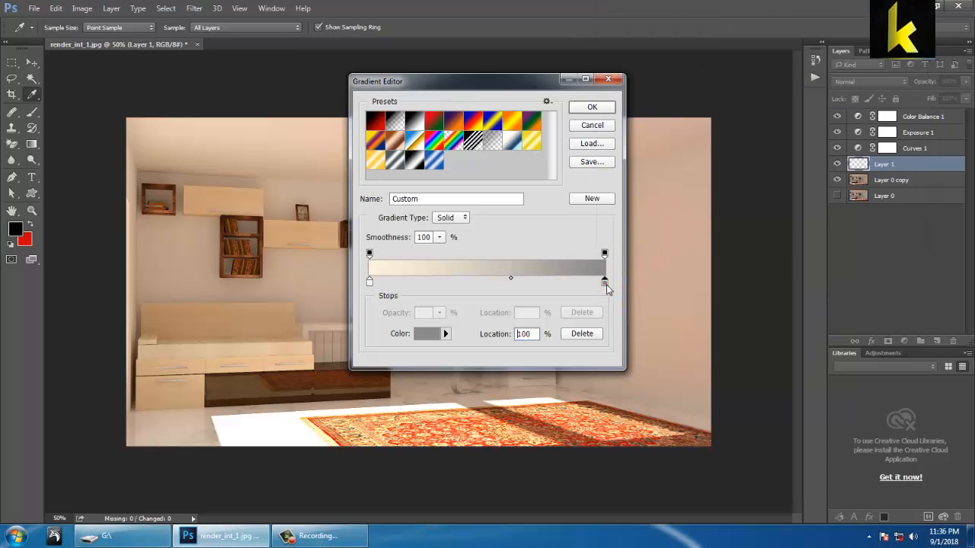
left_click(613, 43)
left_click(863, 35)
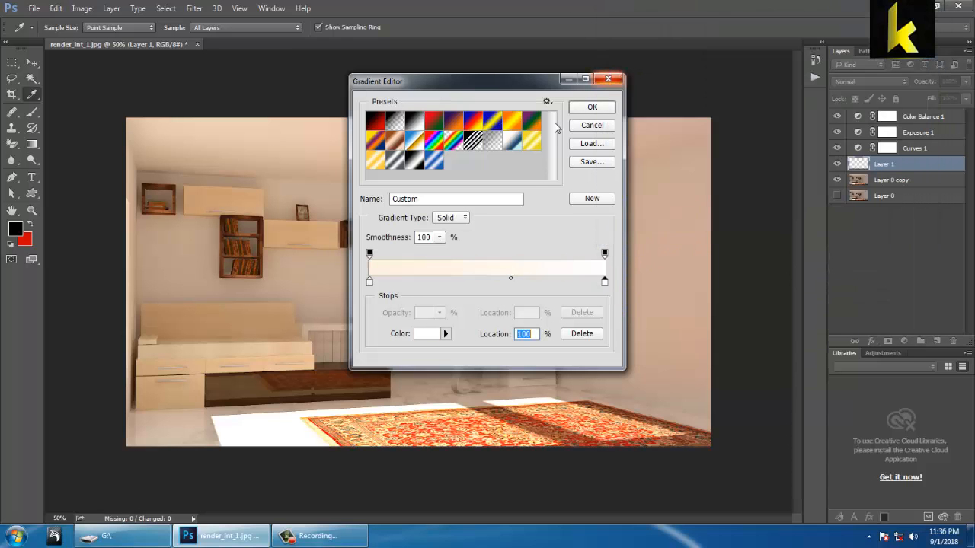
left_click(605, 107)
left_click_drag(354, 313, 436, 541)
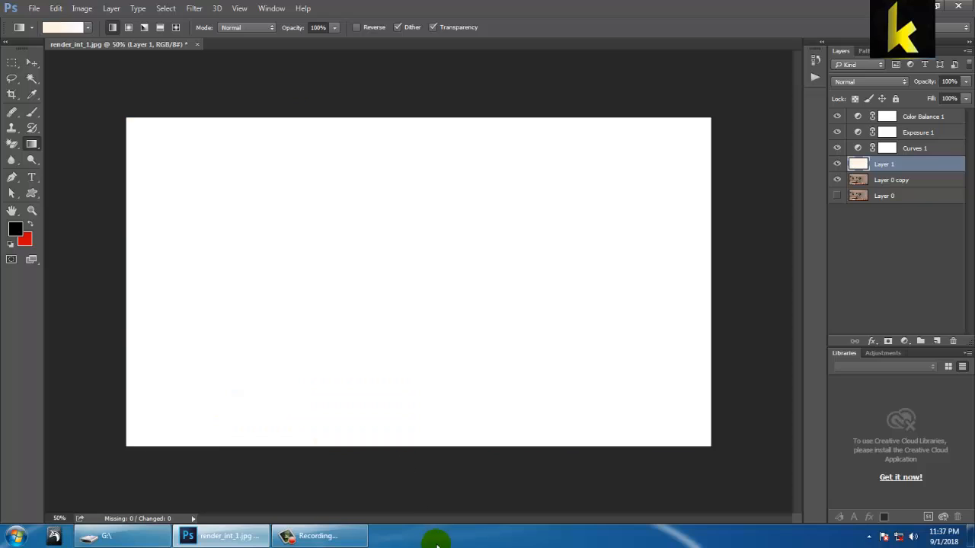
Step: Undo the gradients drawn on Layer 1 so the layer is empty again
left_click_drag(178, 107, 413, 388)
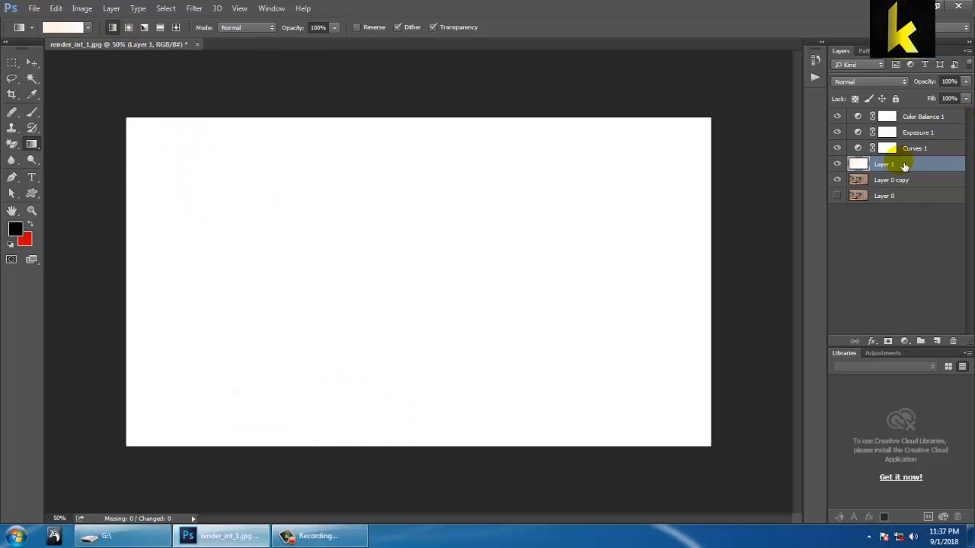
key("ctrl+alt+z")
key("ctrl+alt+z")
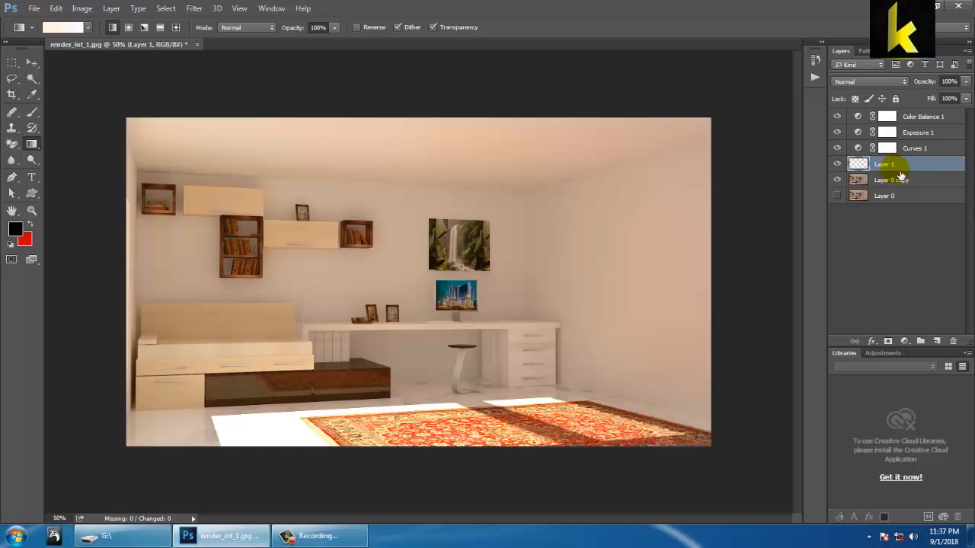
Step: Move Layer 1 to the top of the layer stack and draw the cream-to-white gradient diagonally from upper left to lower right
left_click_drag(897, 165, 900, 117)
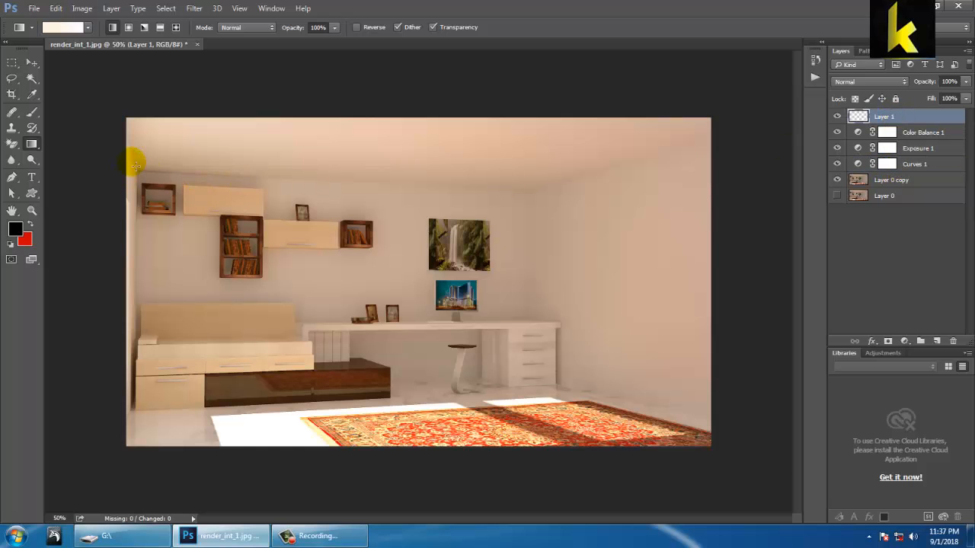
left_click_drag(164, 96, 255, 240)
left_click_drag(214, 139, 316, 339)
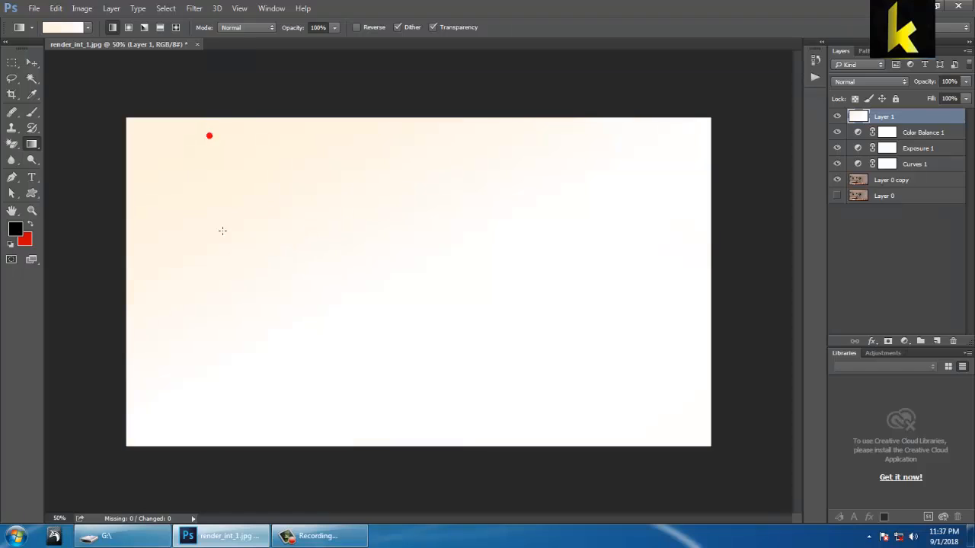
left_click_drag(208, 201, 381, 355)
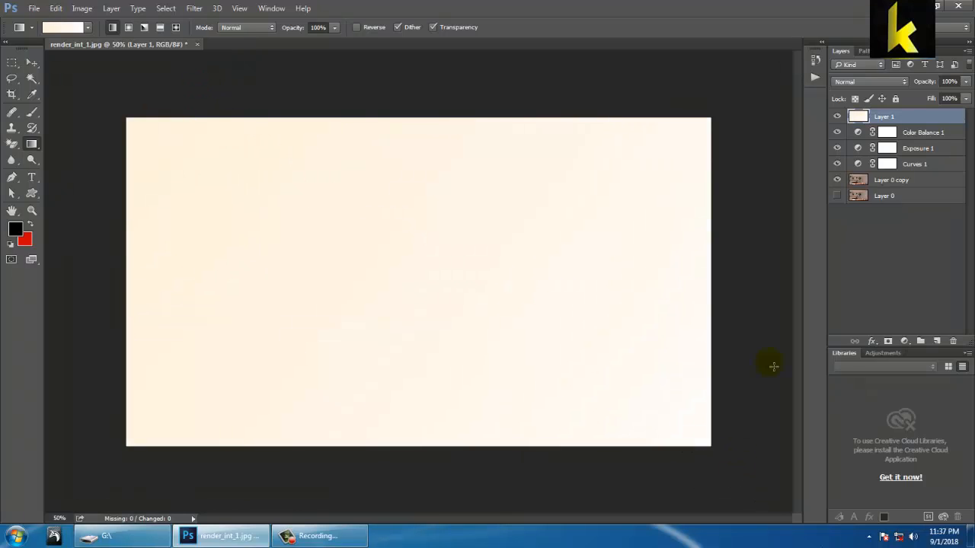
Step: Try Layer 1's blend modes in sequence, from Darken through Luminosity
left_click(868, 83)
left_click(866, 97)
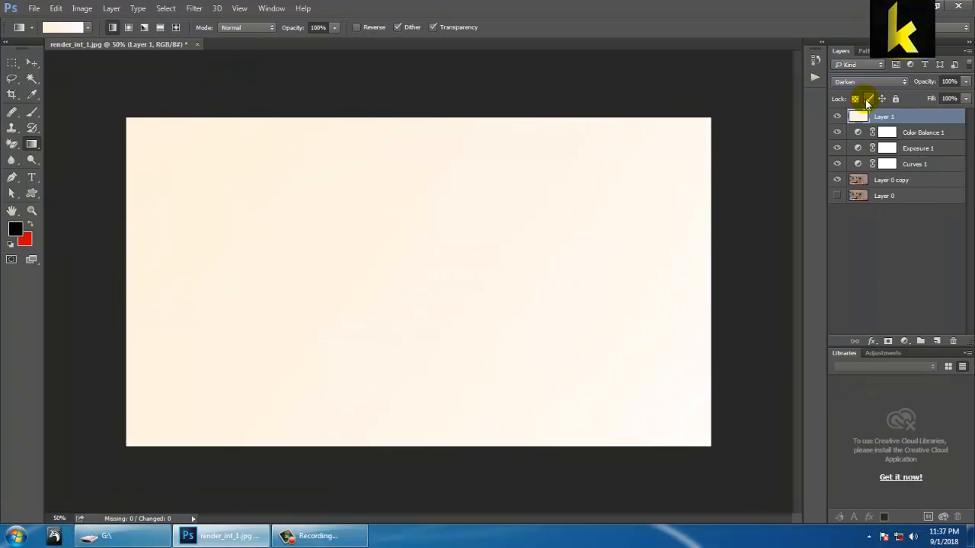
key("Down")
key("Down")
key("Down")
key("Down")
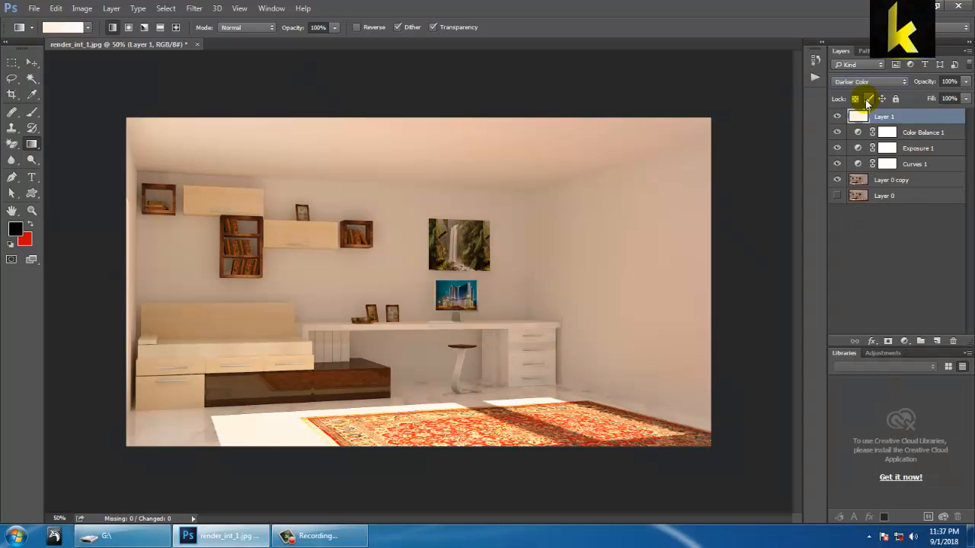
key("Down")
key("Down")
key("Down")
key("Down")
key("Down")
key("Down")
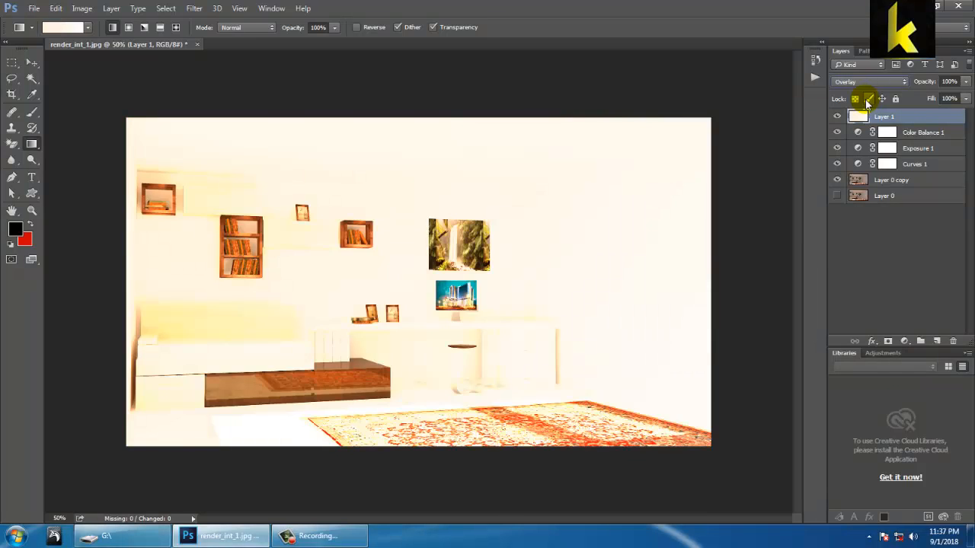
key("Down")
key("Down")
key("Down")
key("Down")
key("Down")
key("Down")
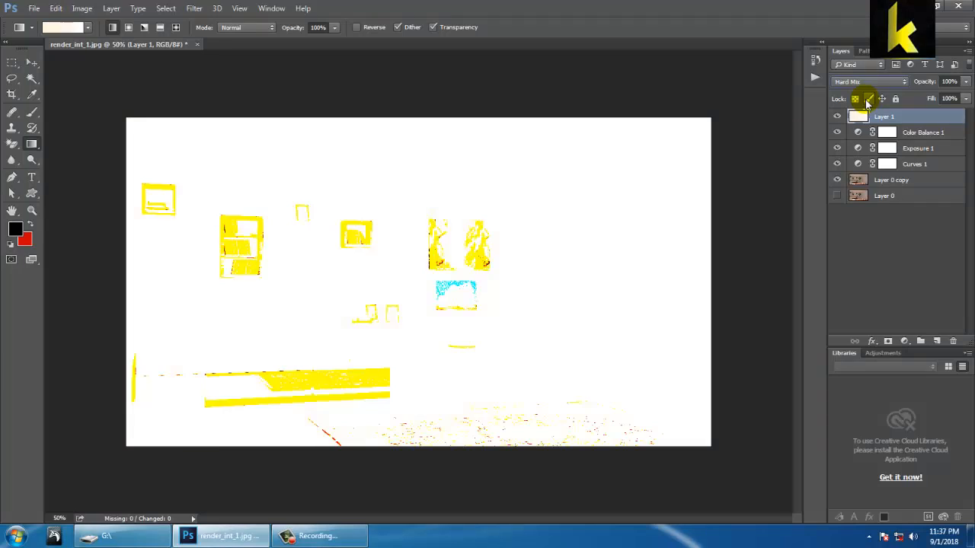
key("Down")
key("Down")
key("Down")
key("Down")
key("Down")
key("Down")
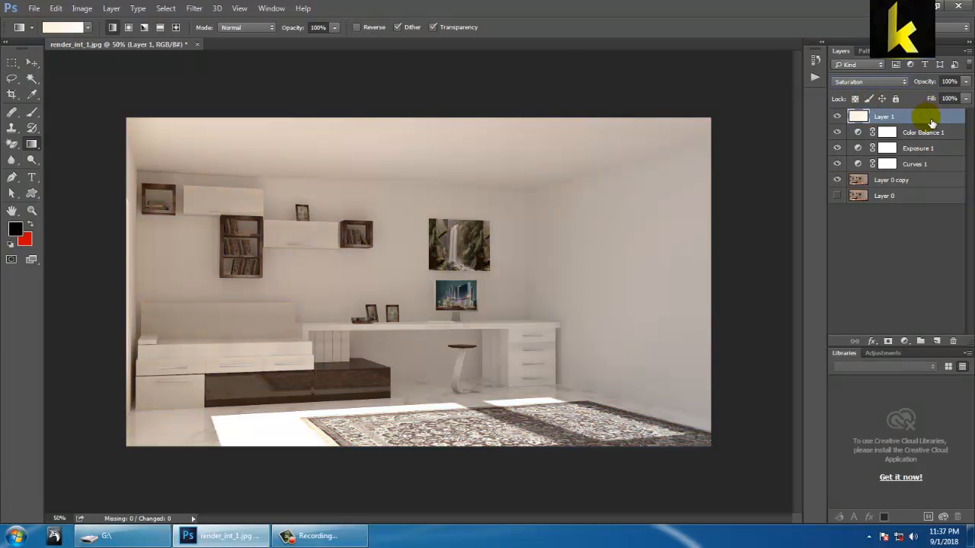
key("Down")
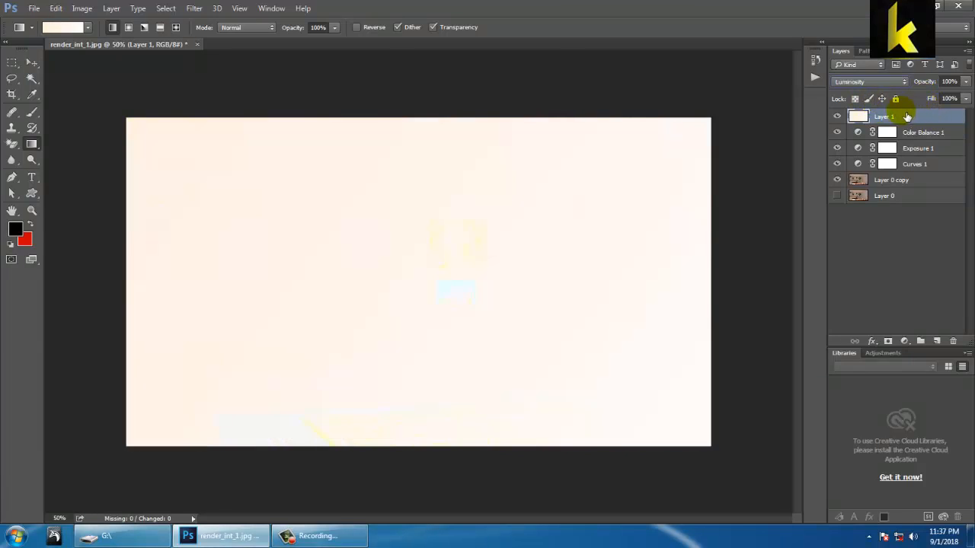
Step: Set Layer 1's blend mode to Multiply and toggle the layer's visibility to compare the result
left_click(857, 82)
left_click(863, 97)
key("Down")
key("Down")
key("Down")
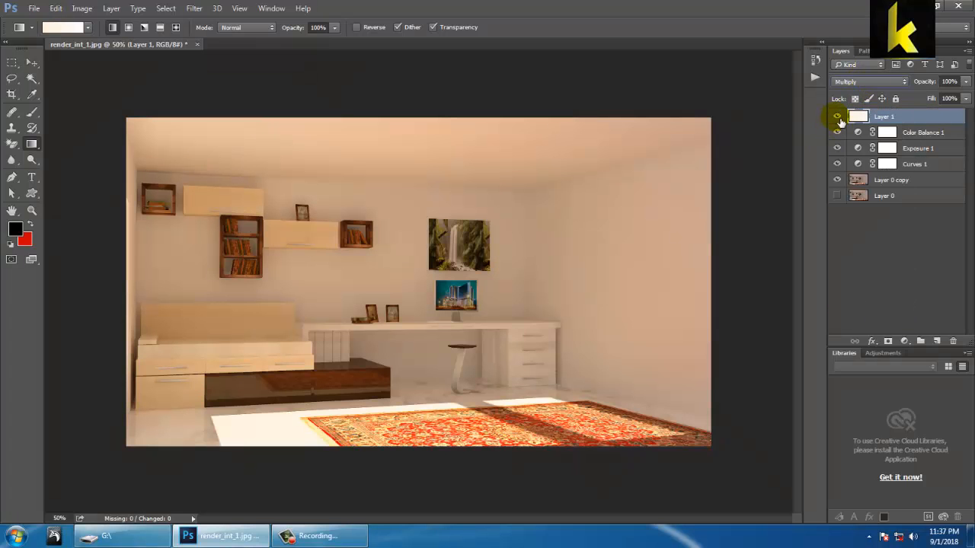
left_click(839, 120)
left_click(839, 120)
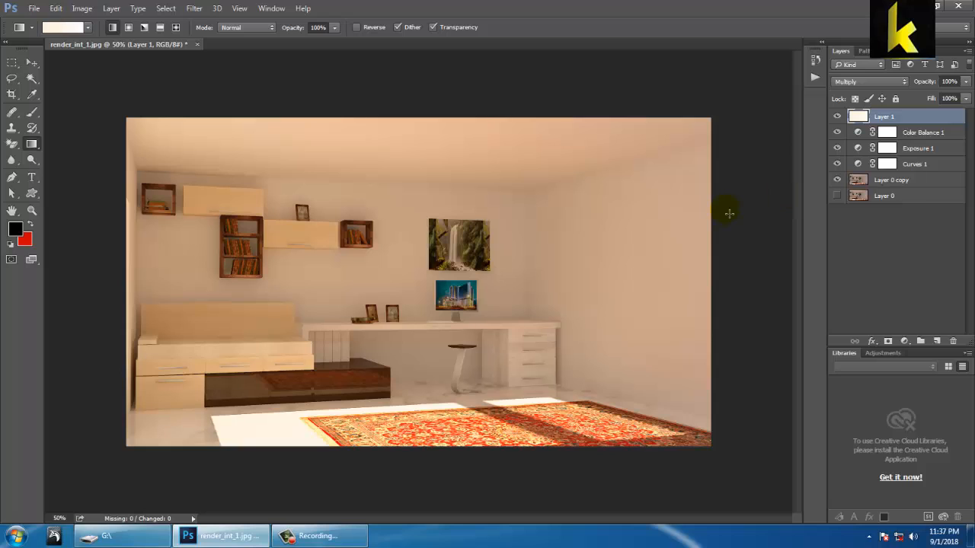
Step: Lower the opacity of Layer 1 to 43%
key("ctrl+plus")
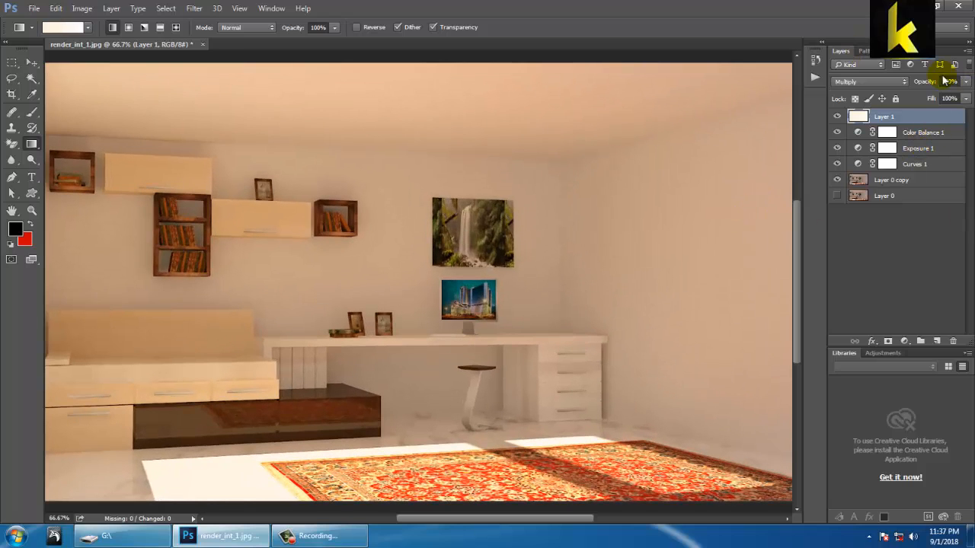
left_click(965, 81)
left_click_drag(951, 97, 922, 99)
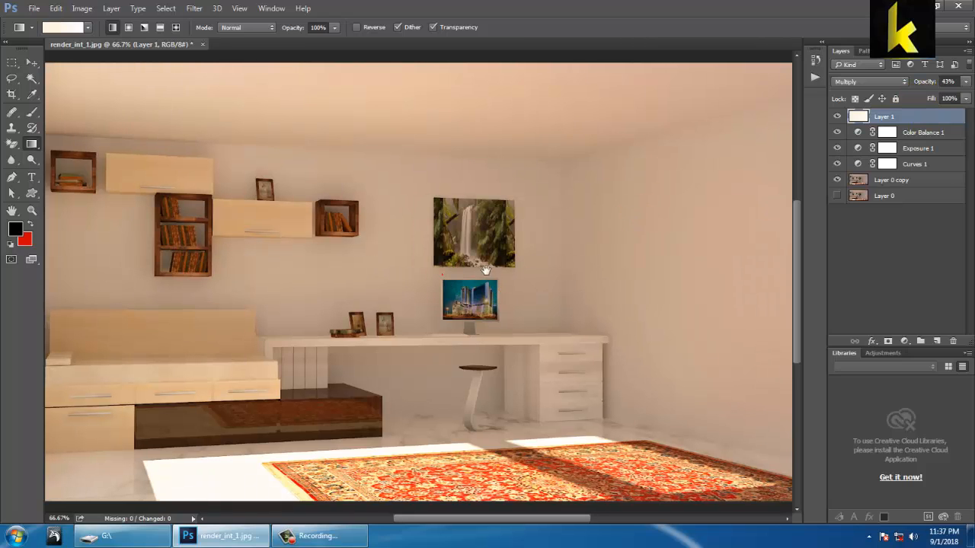
left_click_drag(438, 285, 500, 278)
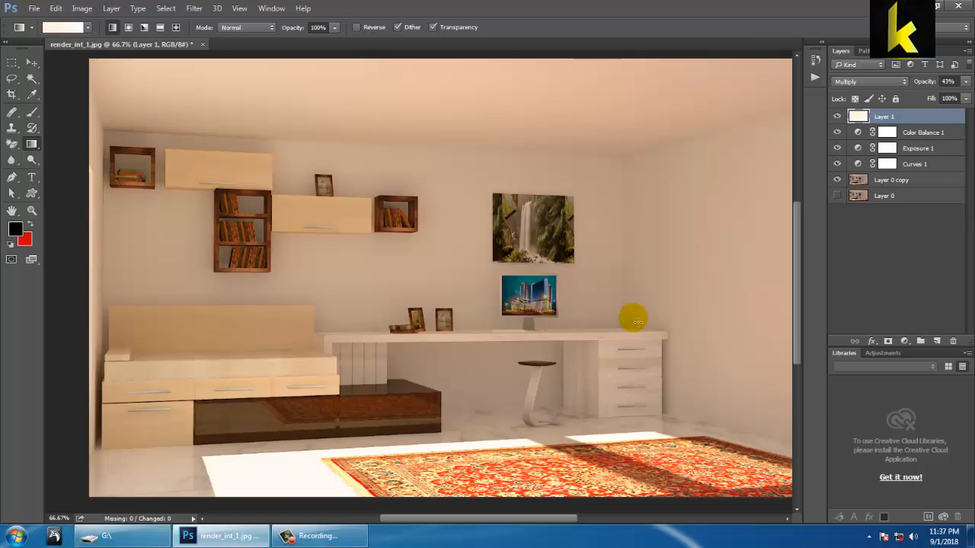
Step: Add a Photo Filter adjustment directly above Layer 0 copy
left_click(888, 180)
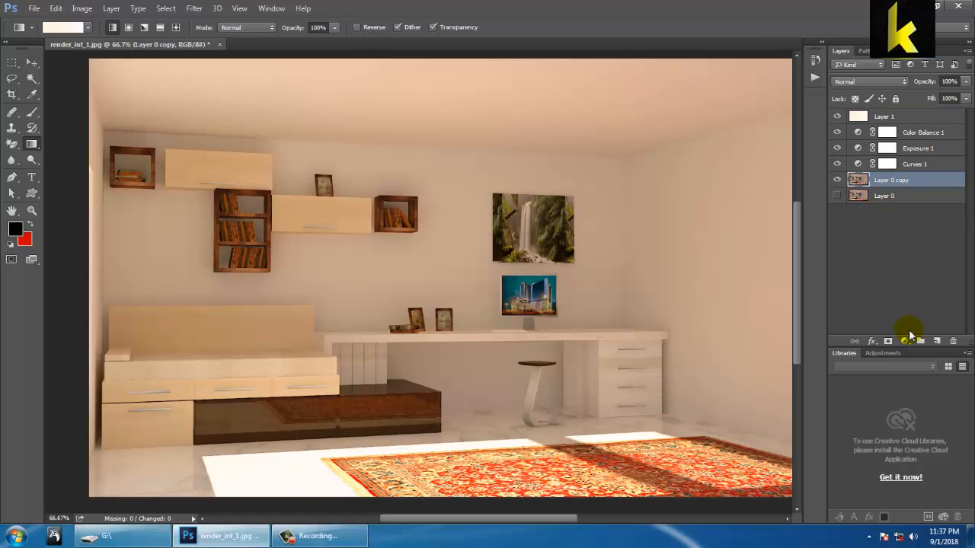
left_click(905, 341)
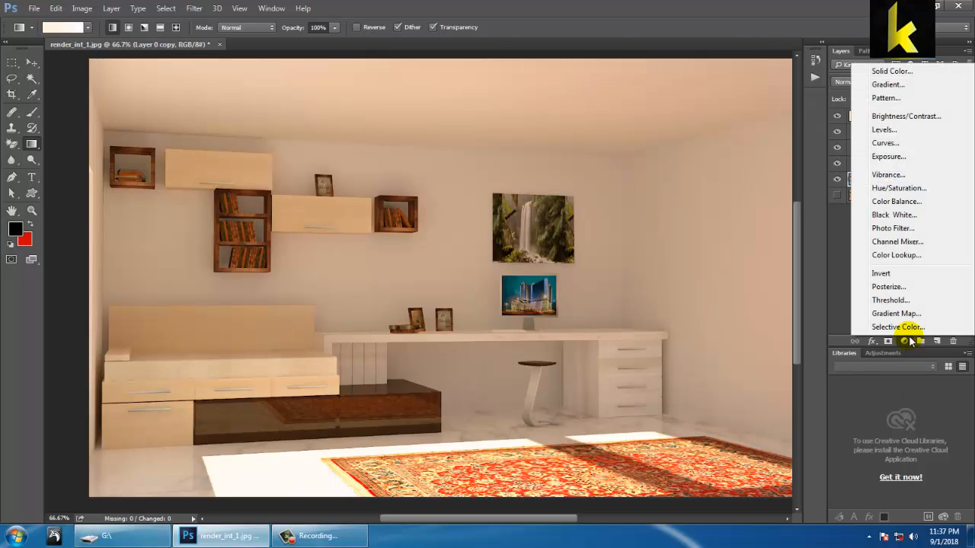
left_click(892, 228)
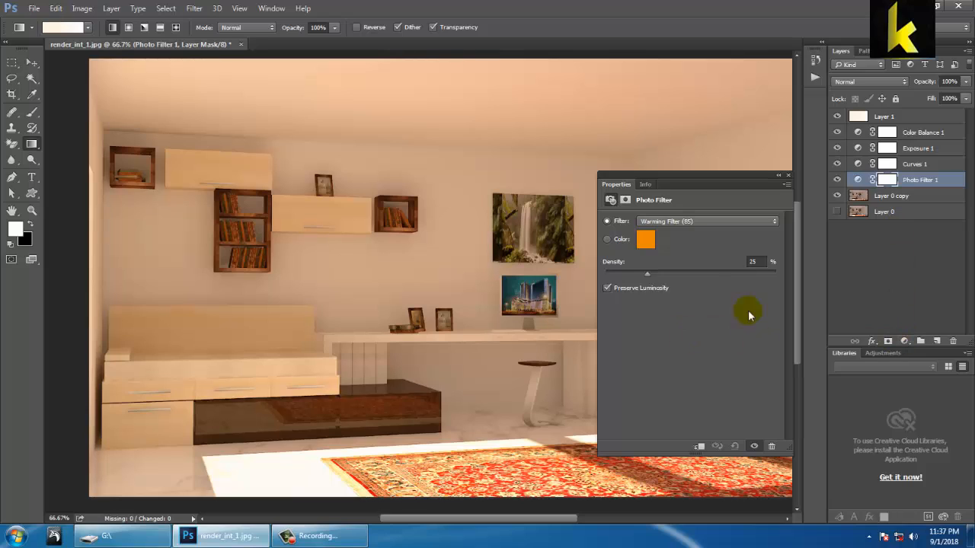
Step: Try the Photo Filter presets from Warming Filter (85) through Sepia, and look at a custom filter color
left_click(691, 221)
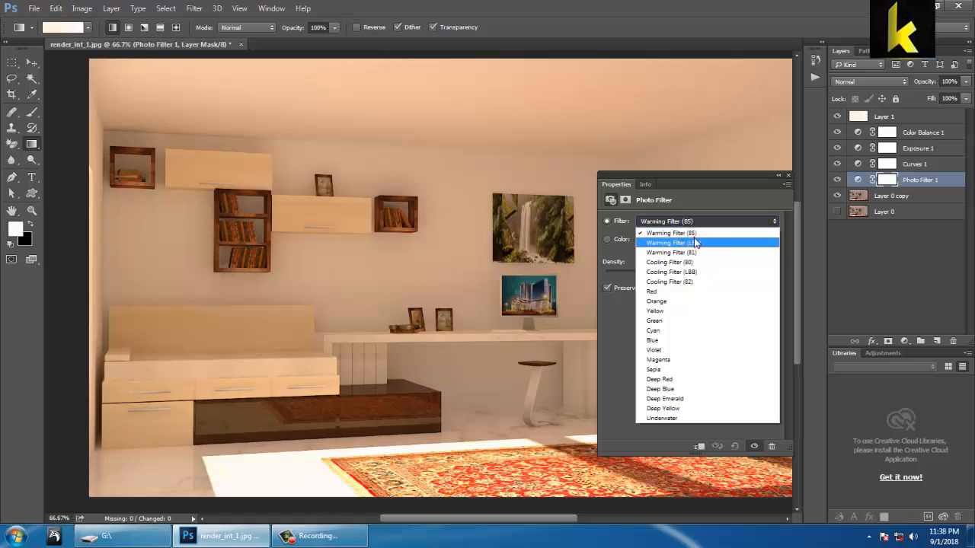
left_click(694, 233)
key("Down")
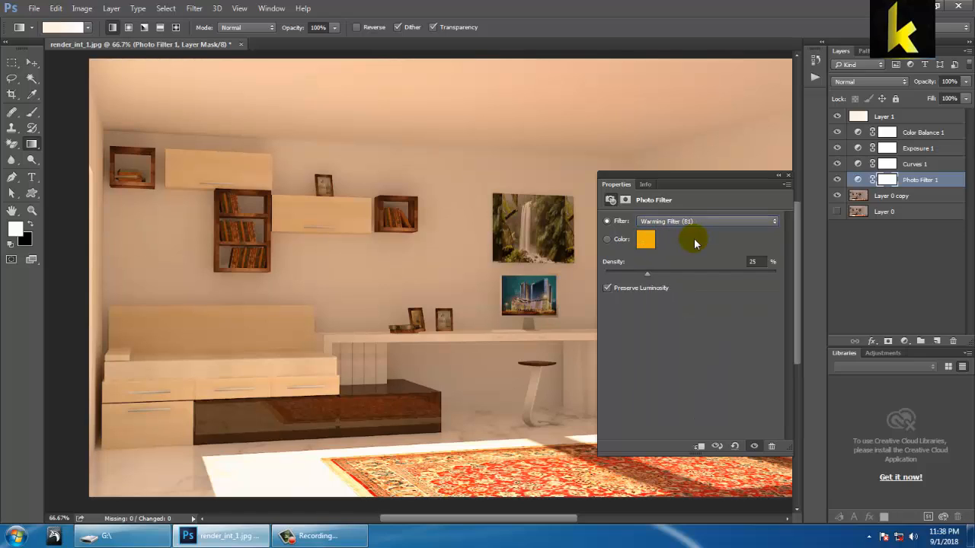
key("Down")
key("Down")
key("Down")
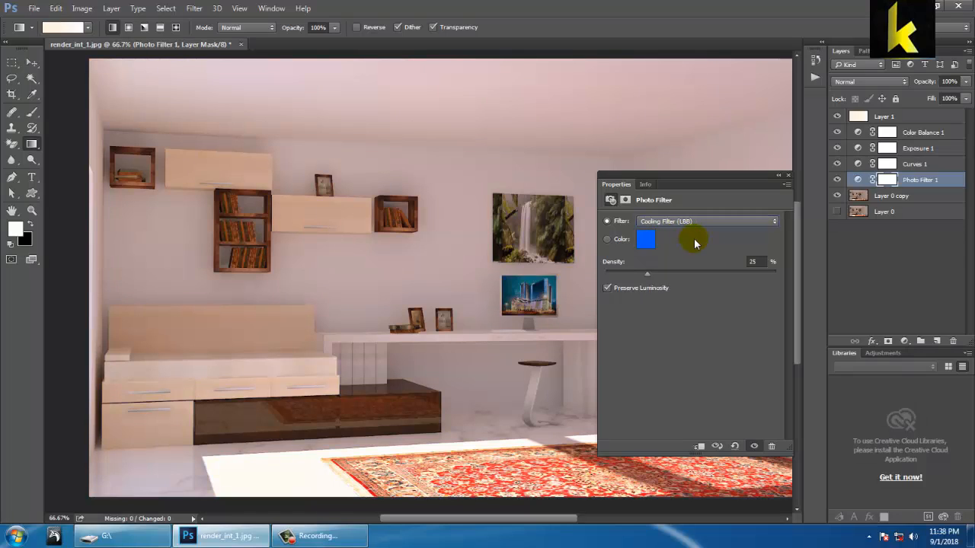
key("Down")
key("Down")
key("Down")
key("Down")
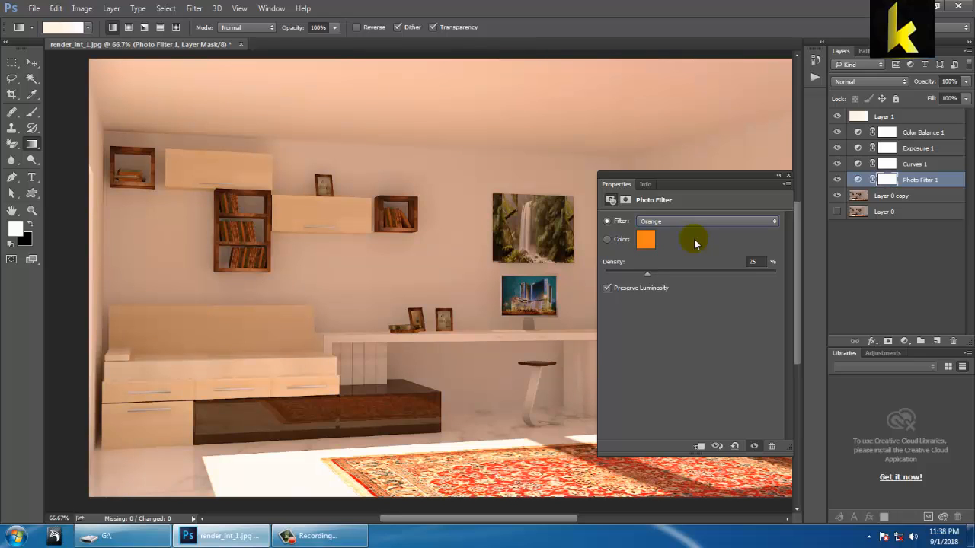
key("Down")
key("Down")
key("Down")
key("Down")
key("Down")
key("Down")
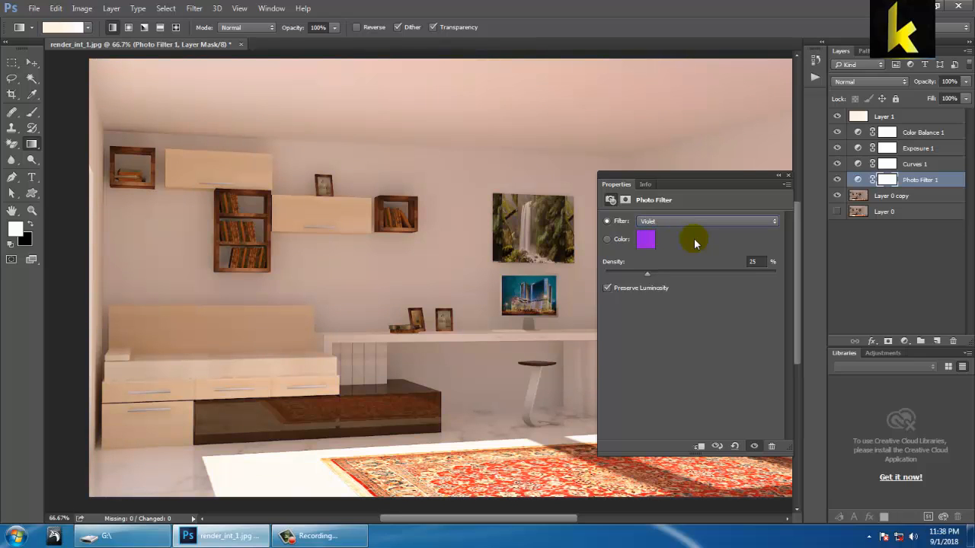
key("Up")
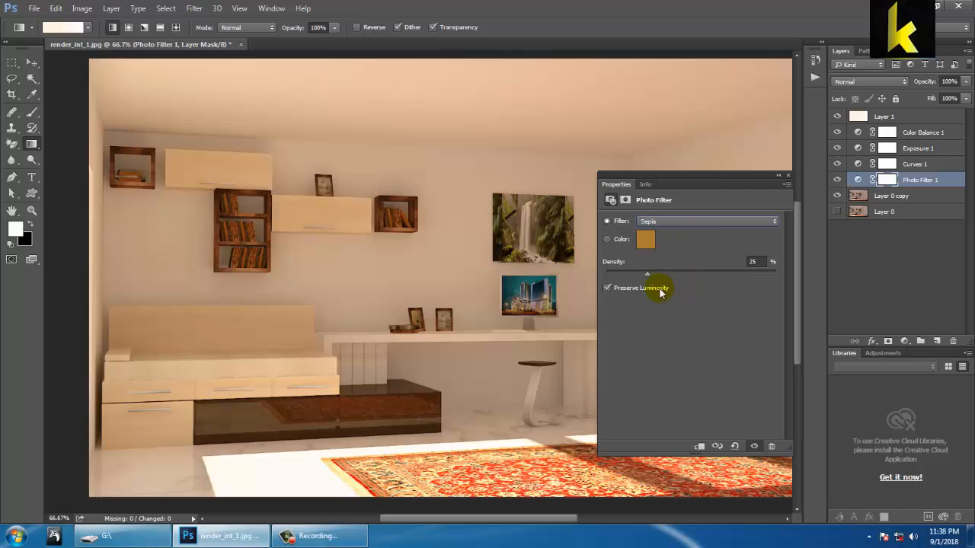
left_click_drag(619, 274, 648, 282)
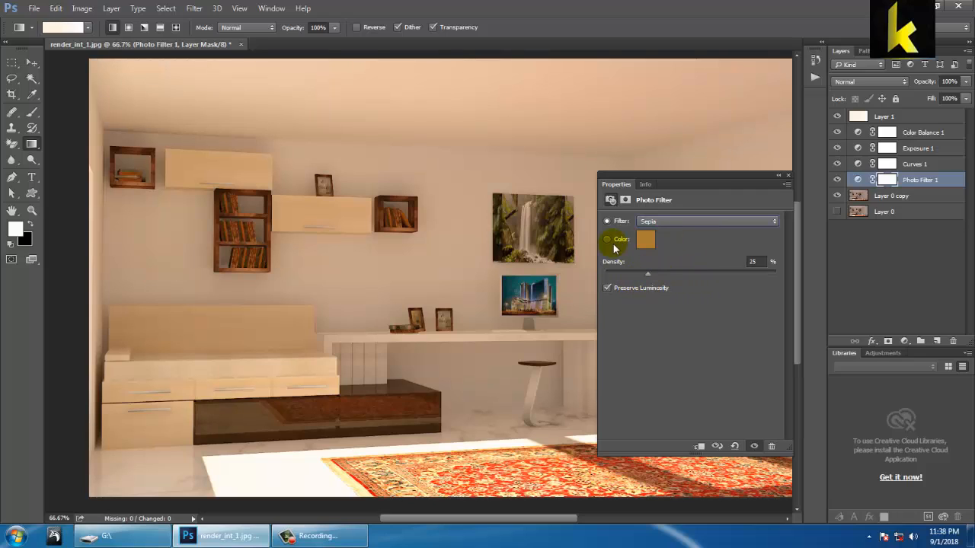
left_click(645, 239)
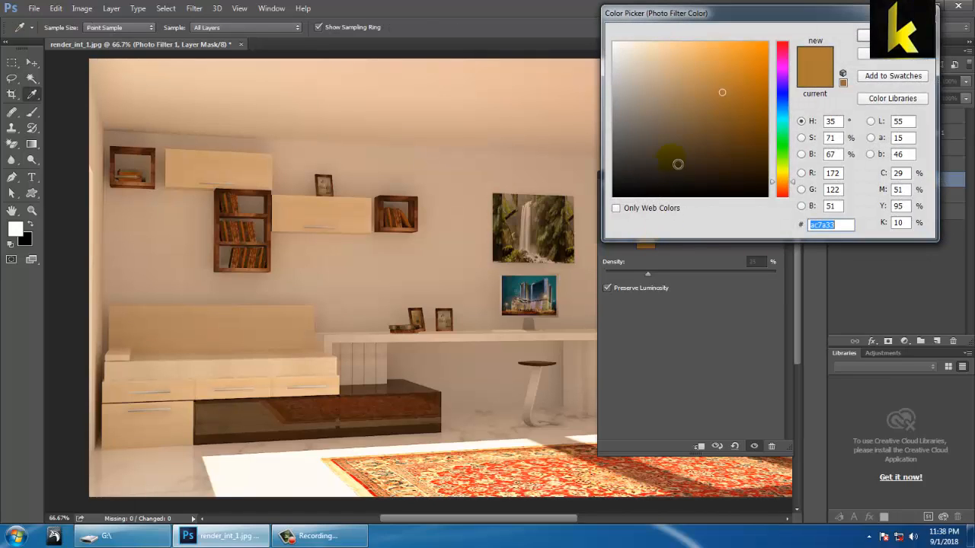
left_click_drag(782, 113, 786, 101)
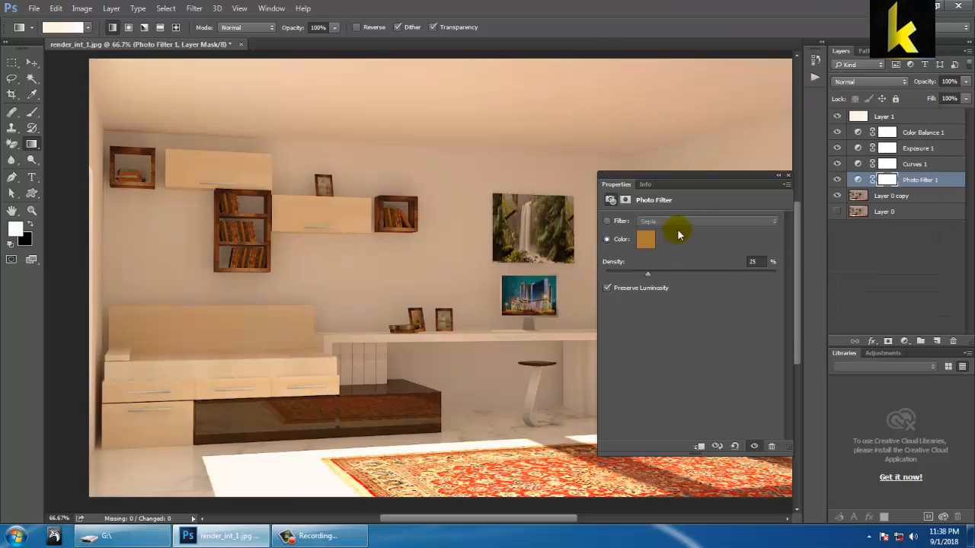
Step: Switch the Photo Filter back to presets, choose a Cooling Filter, and reduce its density
left_click(607, 221)
left_click(731, 220)
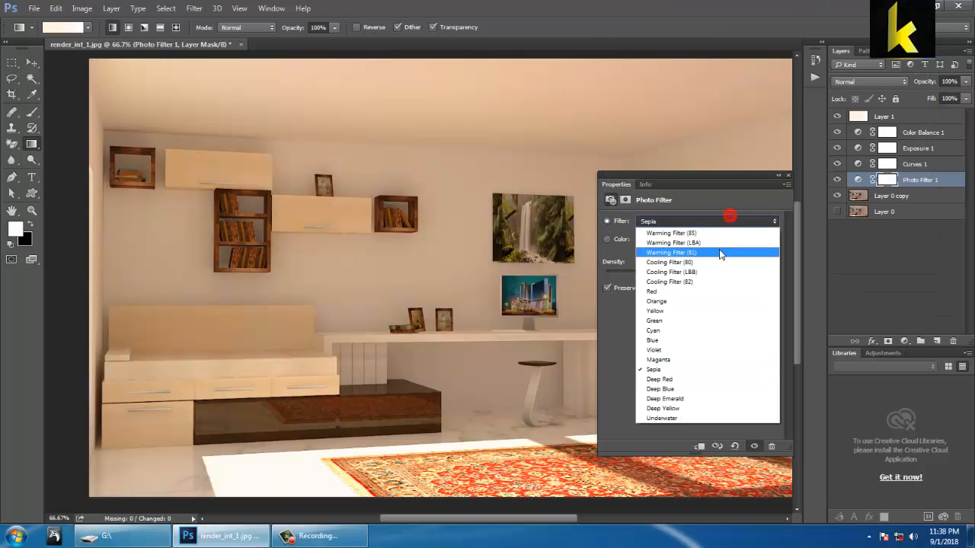
left_click(717, 266)
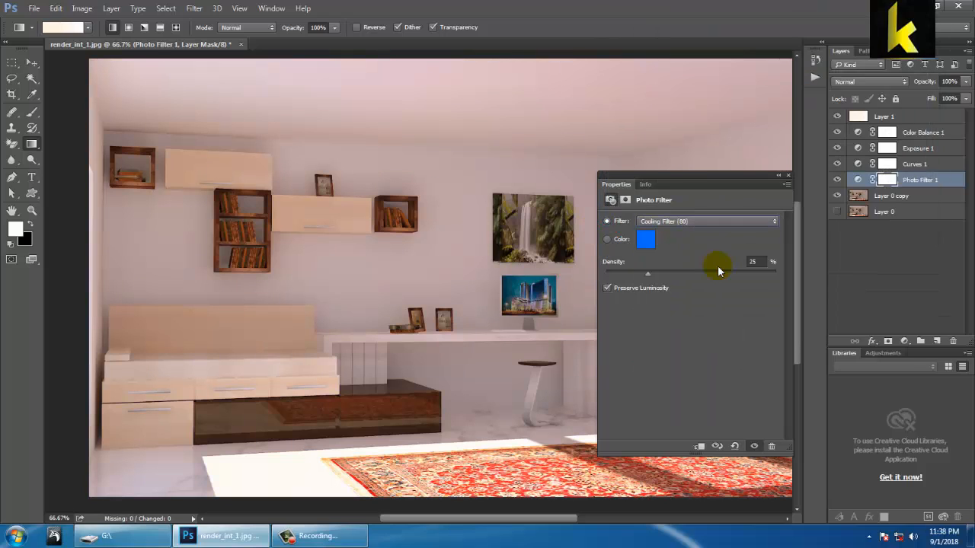
key("Down")
key("Down")
left_click_drag(646, 276, 623, 282)
left_click(788, 175)
Step: Make the original Layer 0 visible and toggle Layer 0 copy to compare the two
left_click(837, 211)
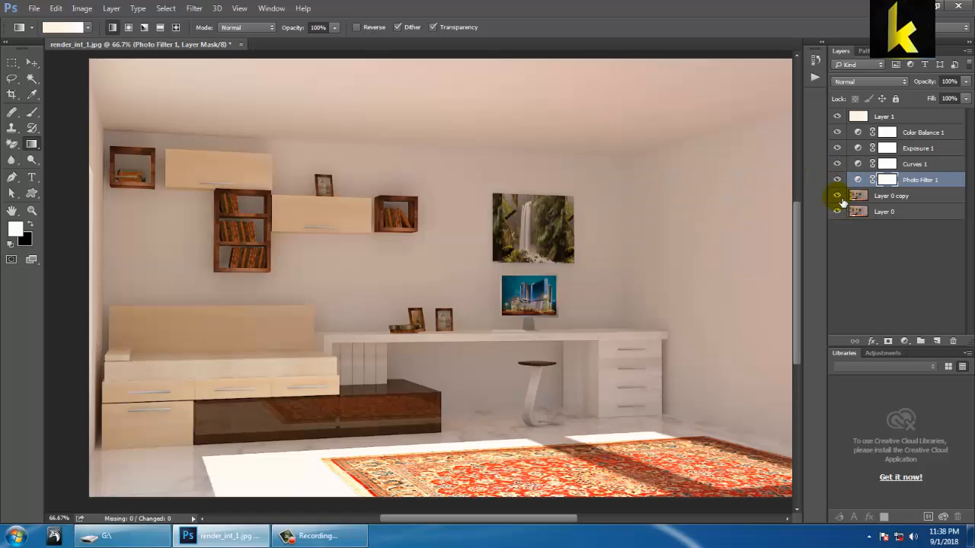
mouse_move(837, 196)
left_mouse_down()
mouse_move(838, 137)
mouse_move(842, 202)
left_mouse_up()
left_click(842, 214)
Step: Group Layer 0 copy, the four adjustment layers and Layer 1, leaving Layer 0 outside the group
left_click(923, 198)
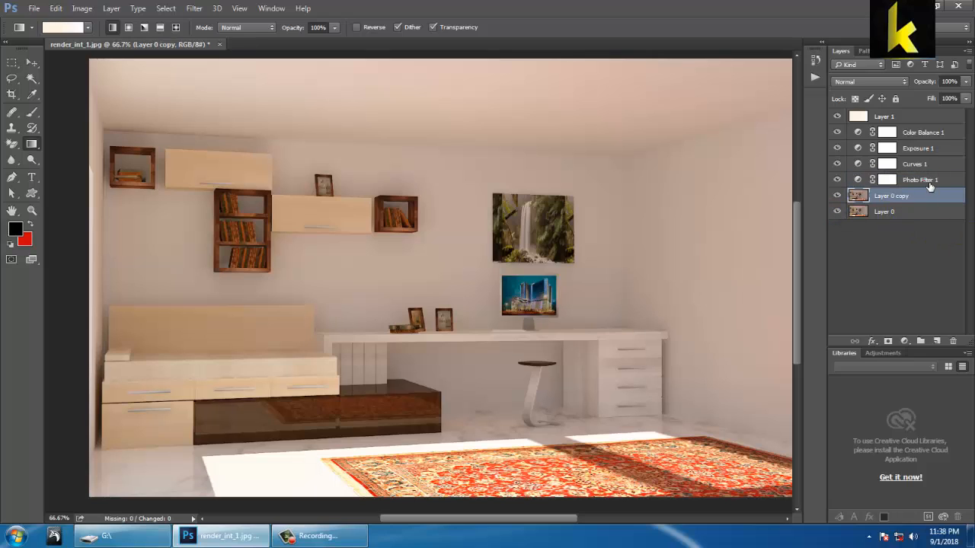
left_click(923, 180, "ctrl")
left_click(920, 164, "ctrl")
left_click(918, 149, "ctrl")
left_click(918, 133, "ctrl")
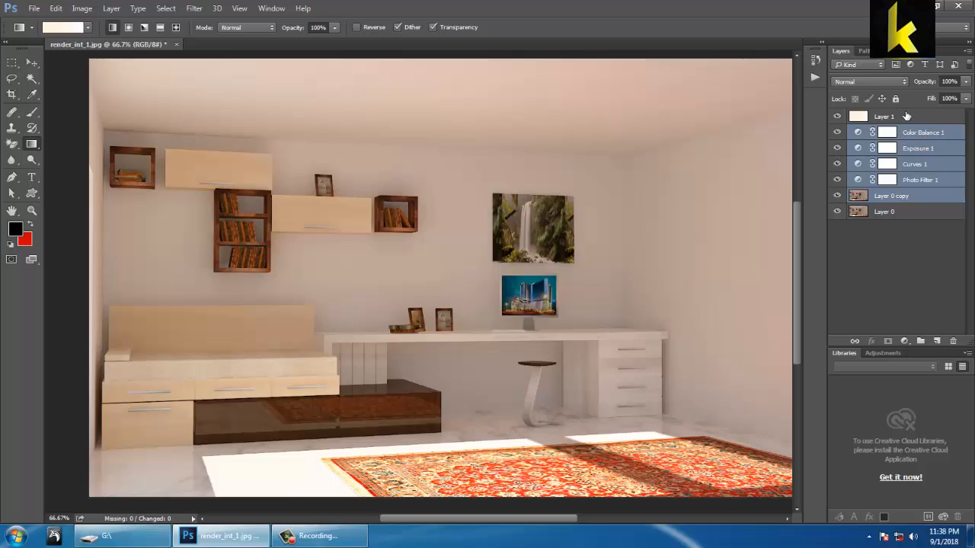
left_click(906, 115, "ctrl")
key("ctrl+g")
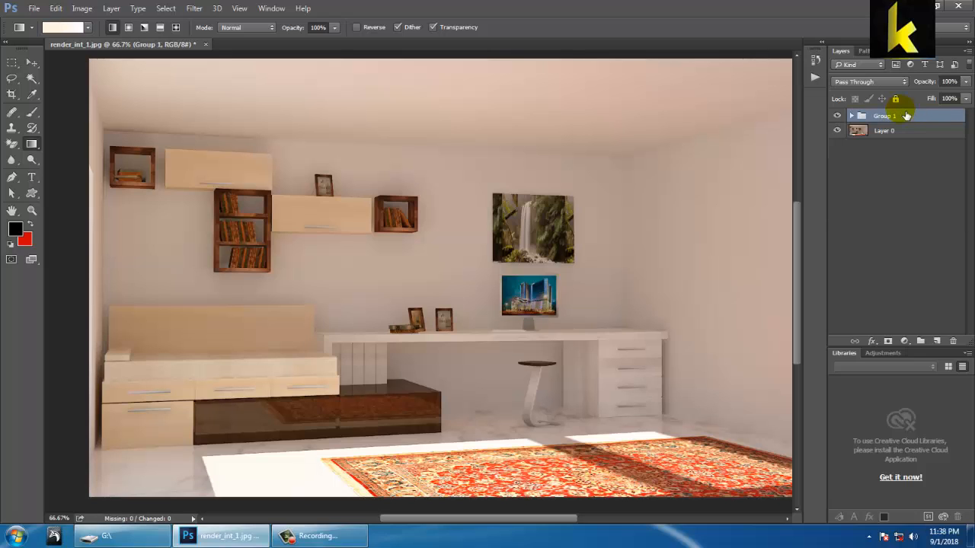
Step: Toggle the visibility of Group 1 repeatedly to compare the edited render with the original
left_click(838, 115)
left_click(837, 116)
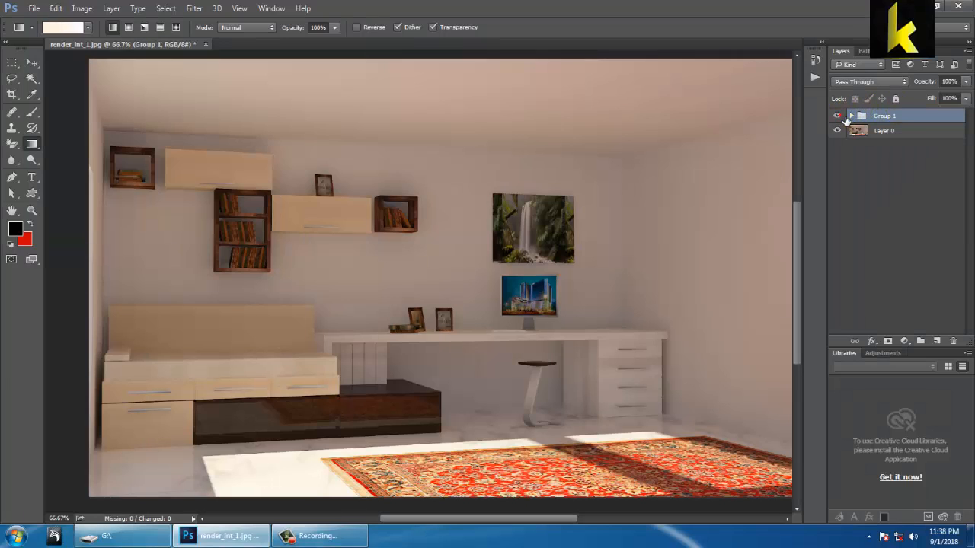
left_click(837, 116)
left_click(838, 116)
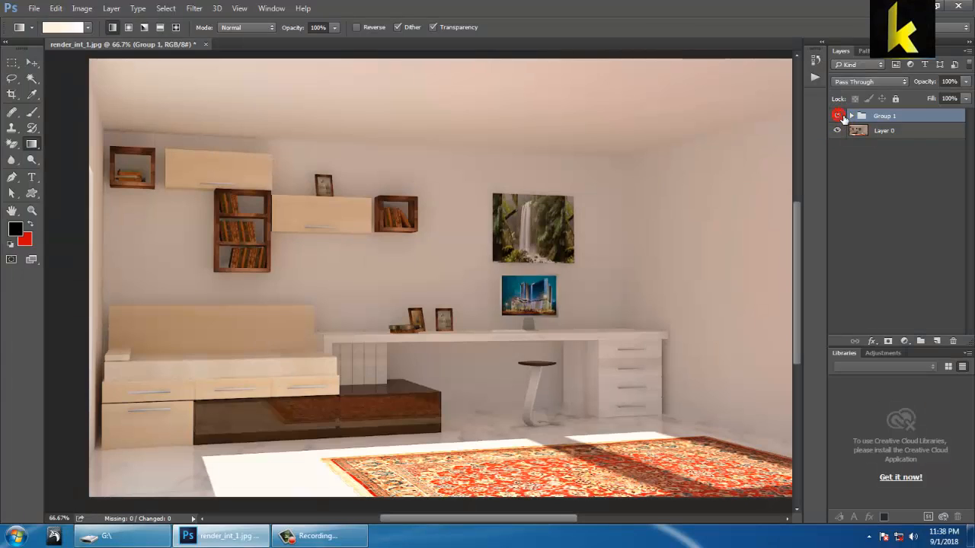
left_click(837, 115)
left_click(842, 117)
left_click(842, 116)
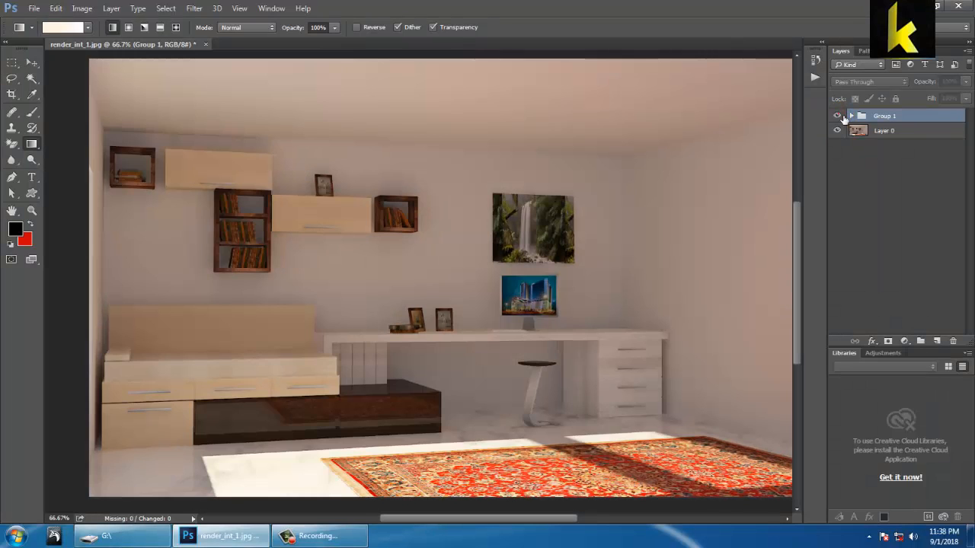
left_click(842, 116)
left_click(842, 117)
left_click(842, 117)
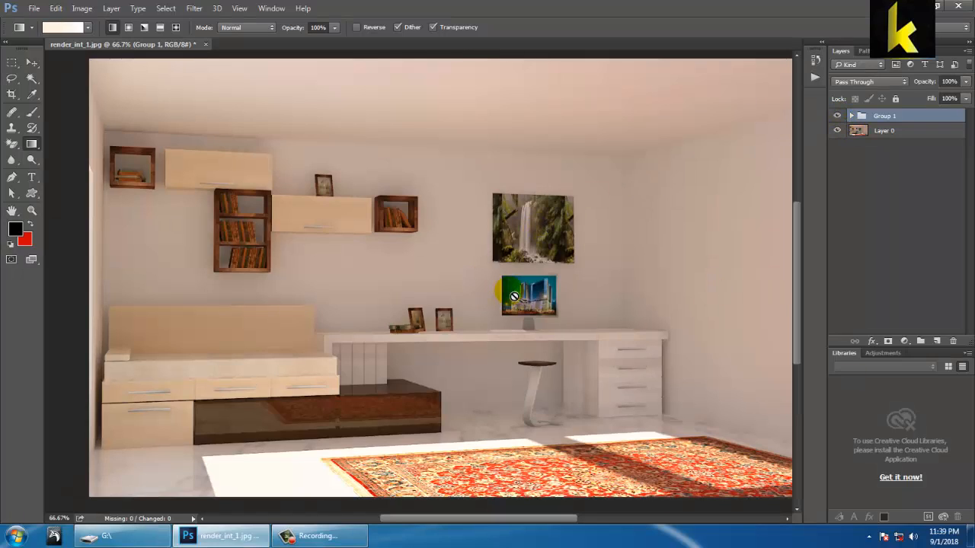
key("ctrl+plus")
key("ctrl+minus")
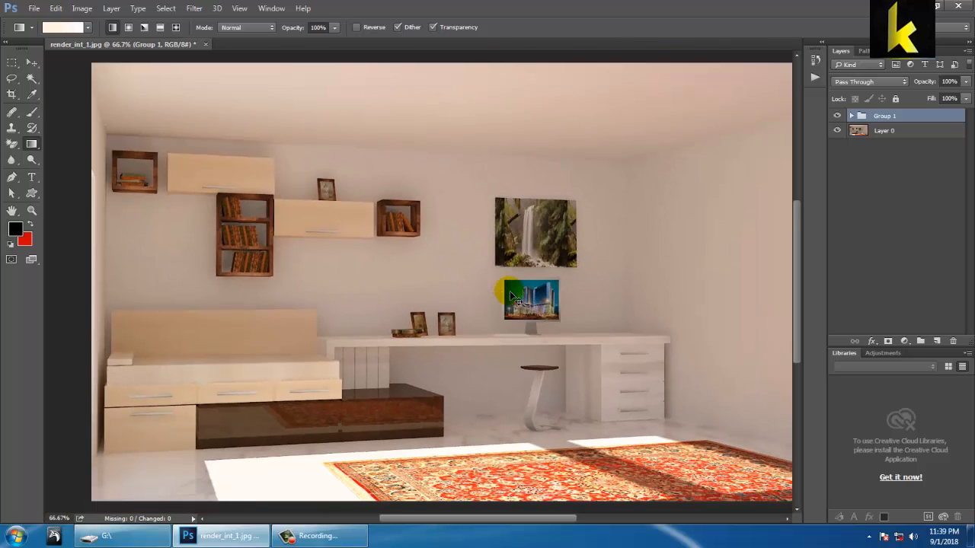
Step: Save a copy of the edited render to the Desktop as render_int_1 in Targa format at 32 bits/pixel
left_click(34, 8)
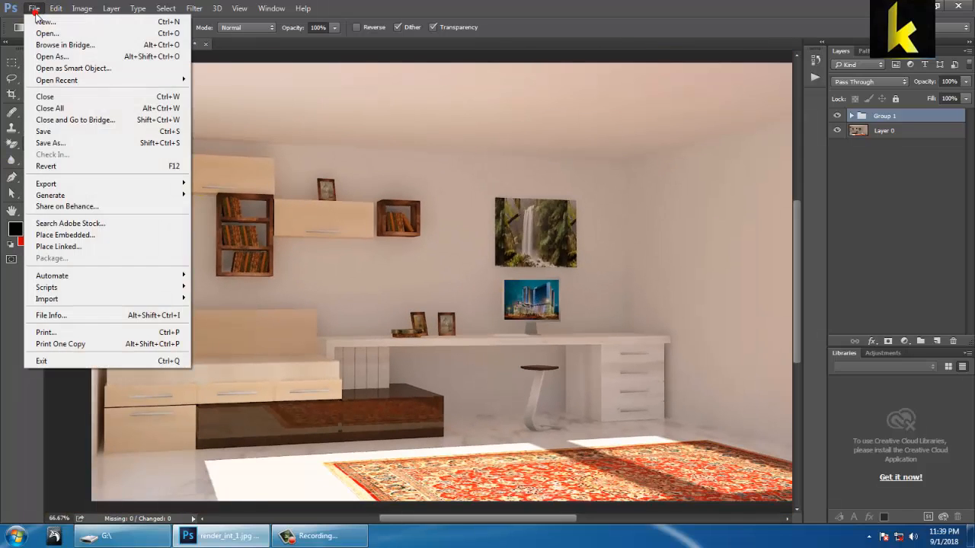
left_click(98, 140)
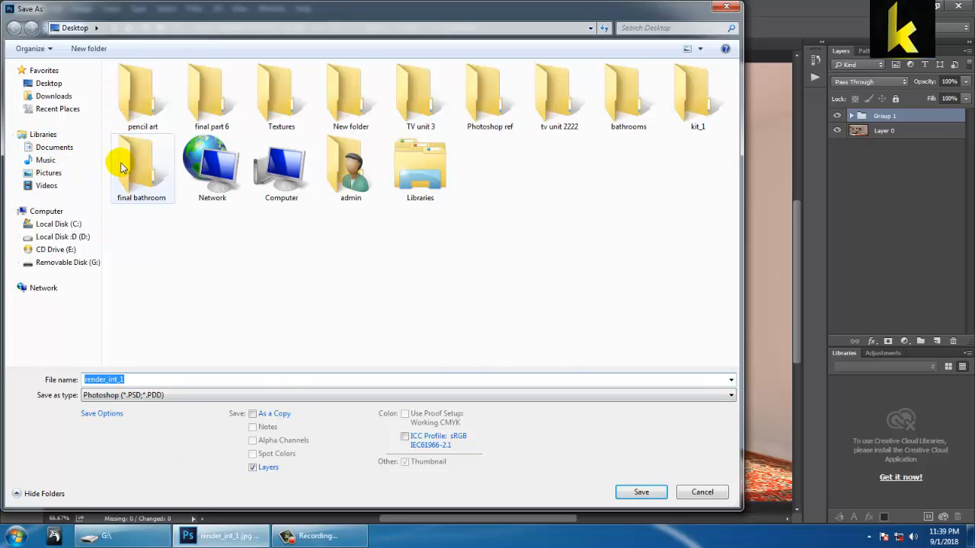
left_click(160, 395)
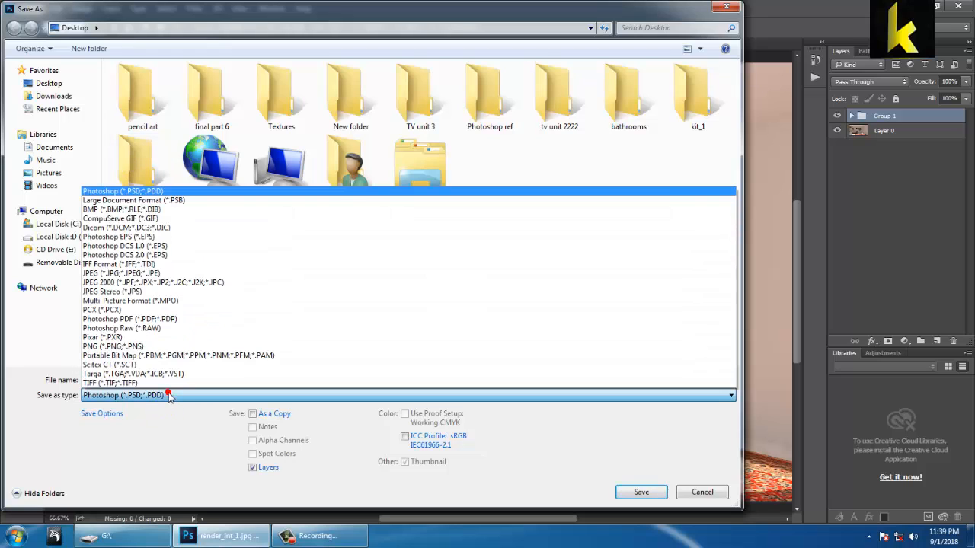
left_click(202, 374)
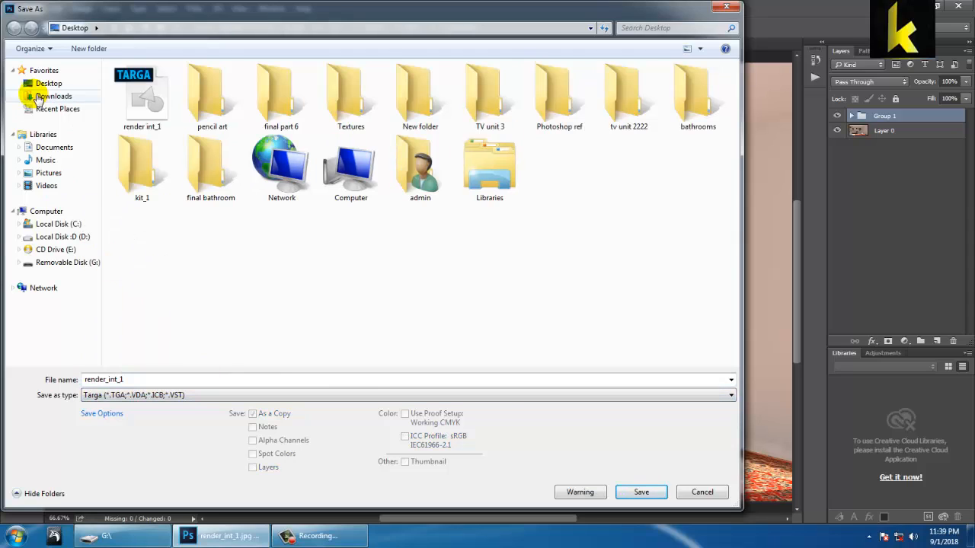
left_click(34, 84)
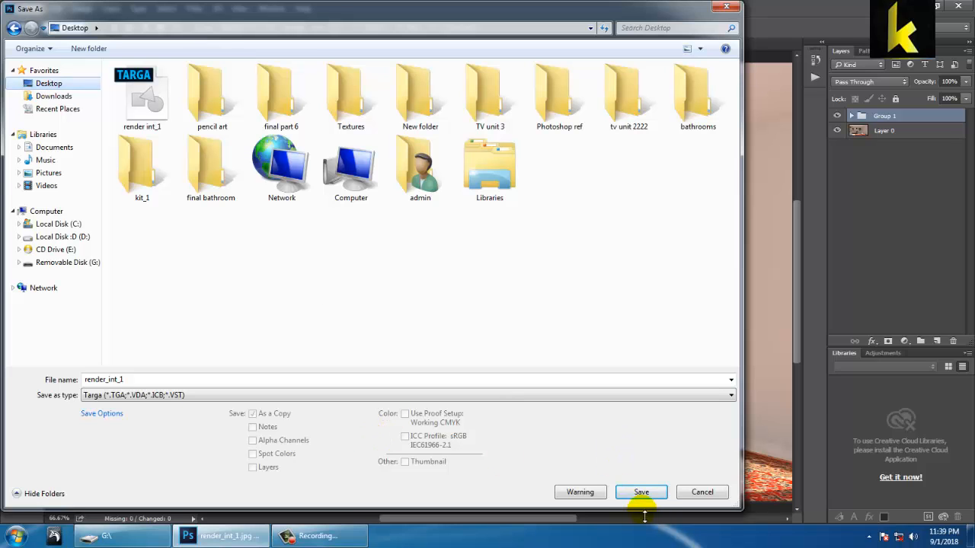
left_click(641, 492)
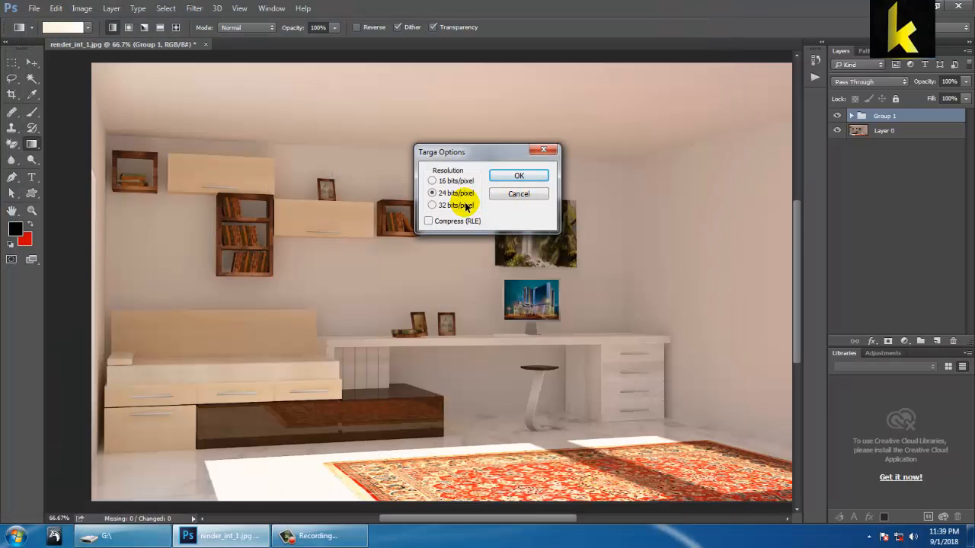
left_click(462, 205)
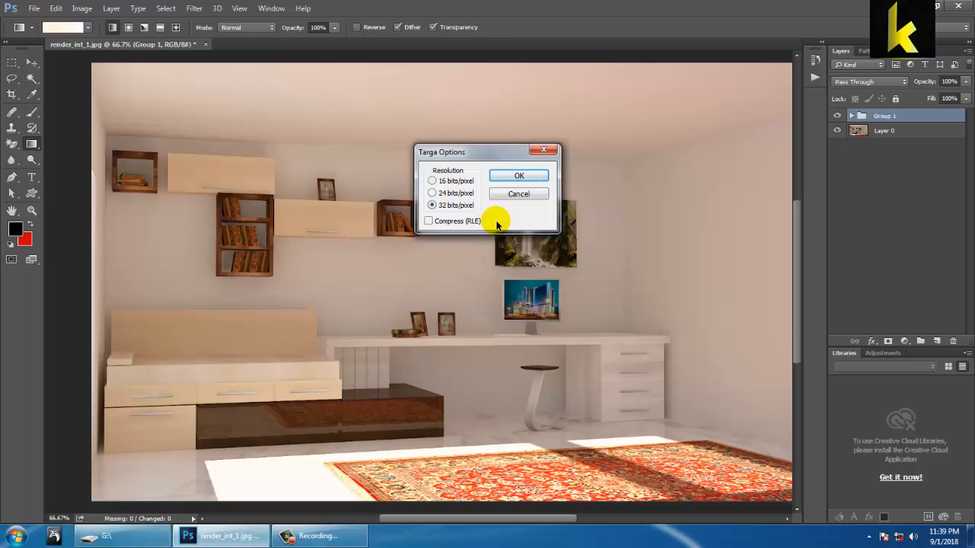
left_click(520, 176)
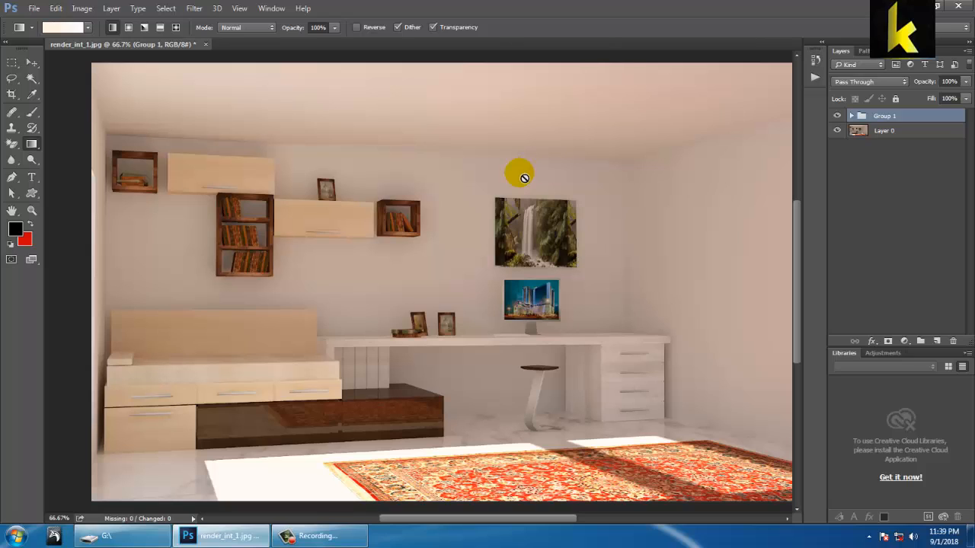
left_click(313, 535)
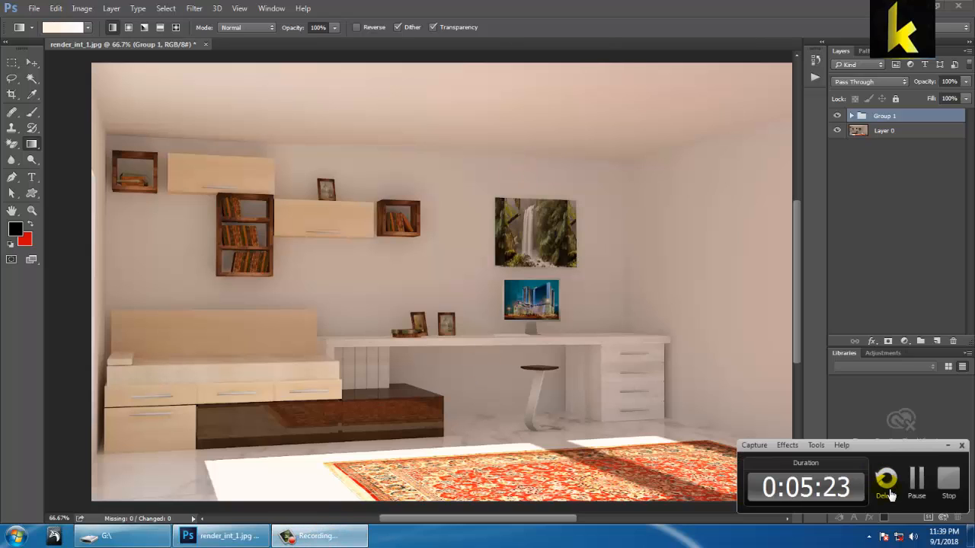